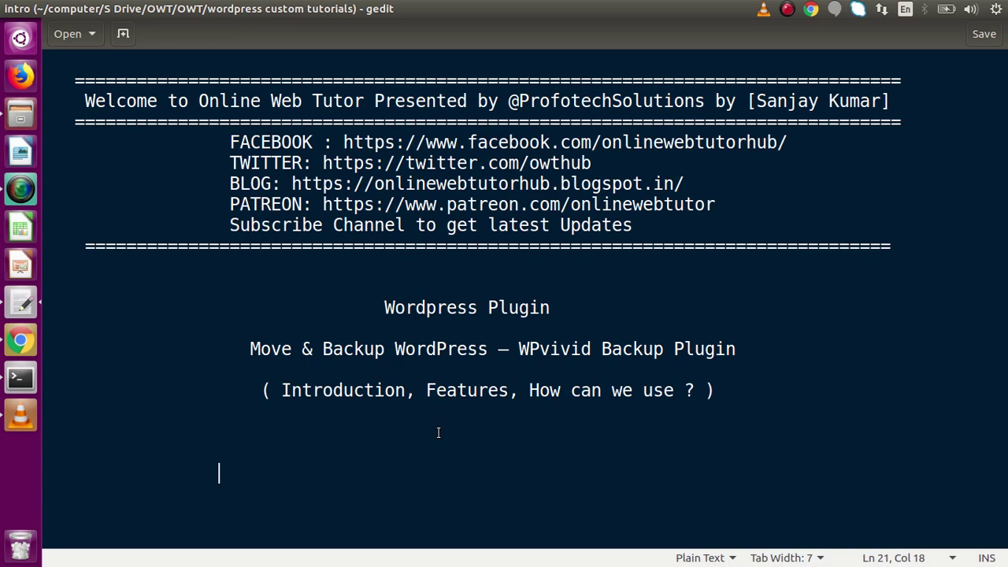
# Switch to Chrome and review the Move & Backup WordPress – WPvivid Backup Plugin page on WordPress.org.
pyautogui.click(20, 340)
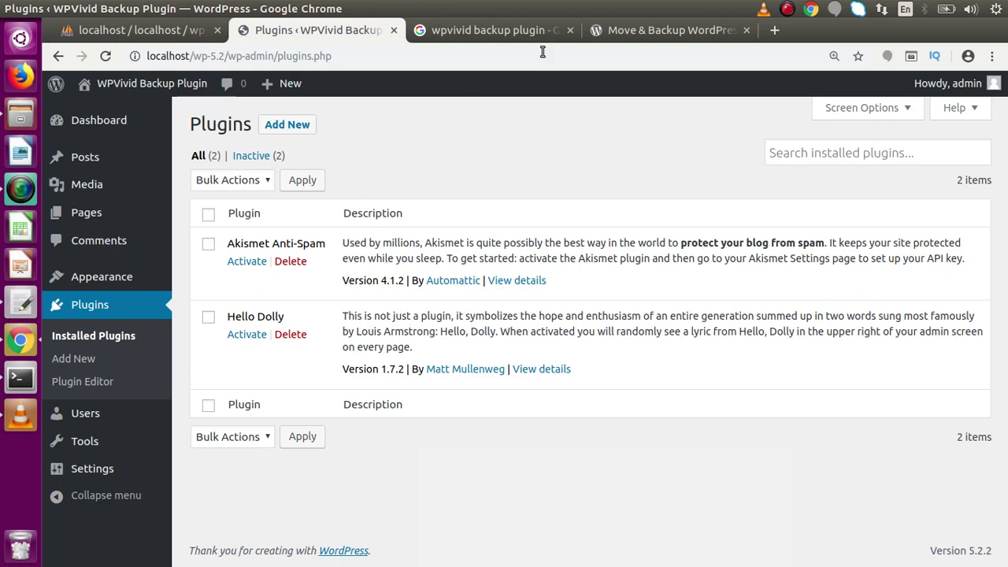
pyautogui.click(489, 30)
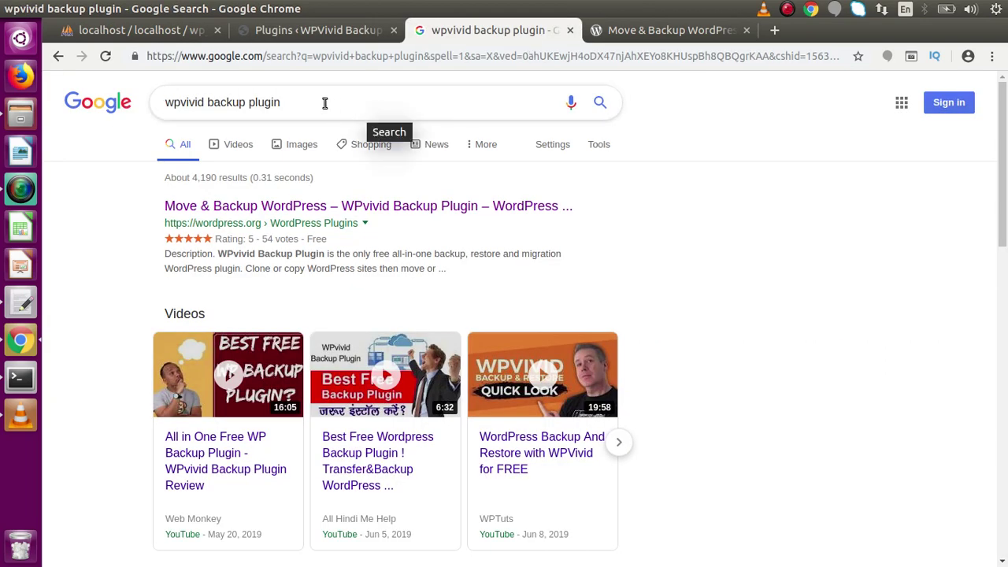
pyautogui.click(617, 35)
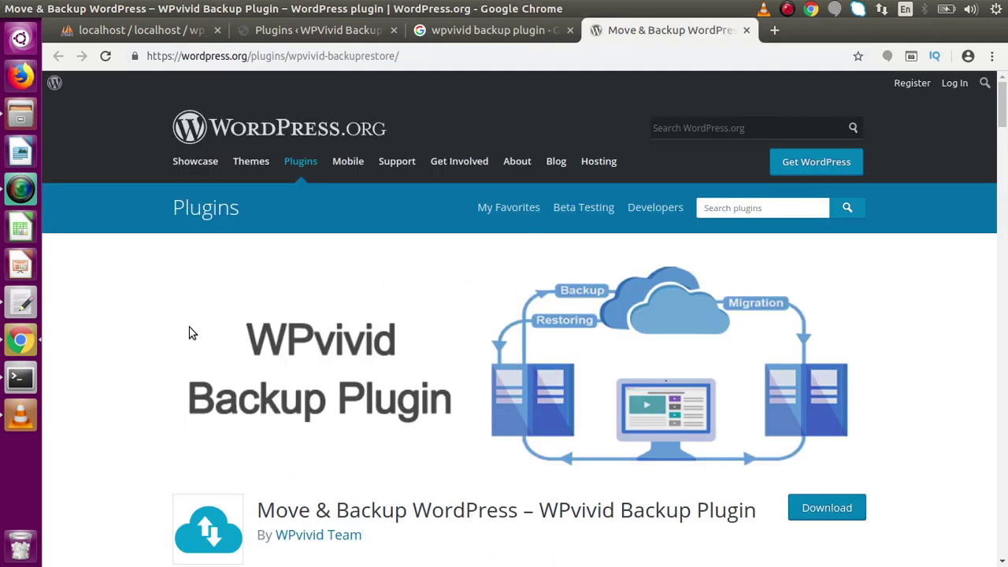
pyautogui.moveTo(1004, 94)
pyautogui.mouseDown()
pyautogui.moveTo(992, 371)
pyautogui.moveTo(1004, 95)
pyautogui.mouseUp()
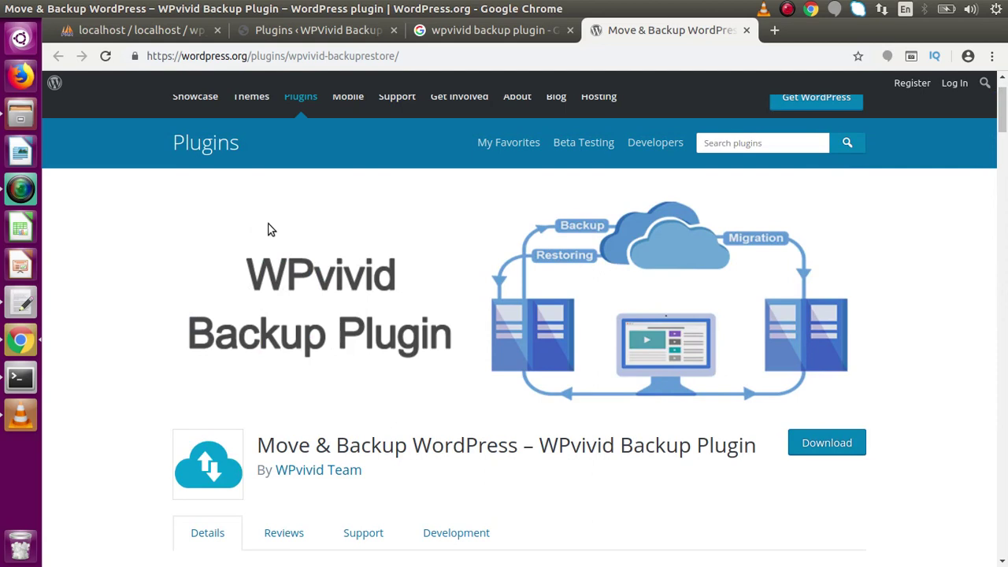
pyautogui.scroll(2, 1004, 95)
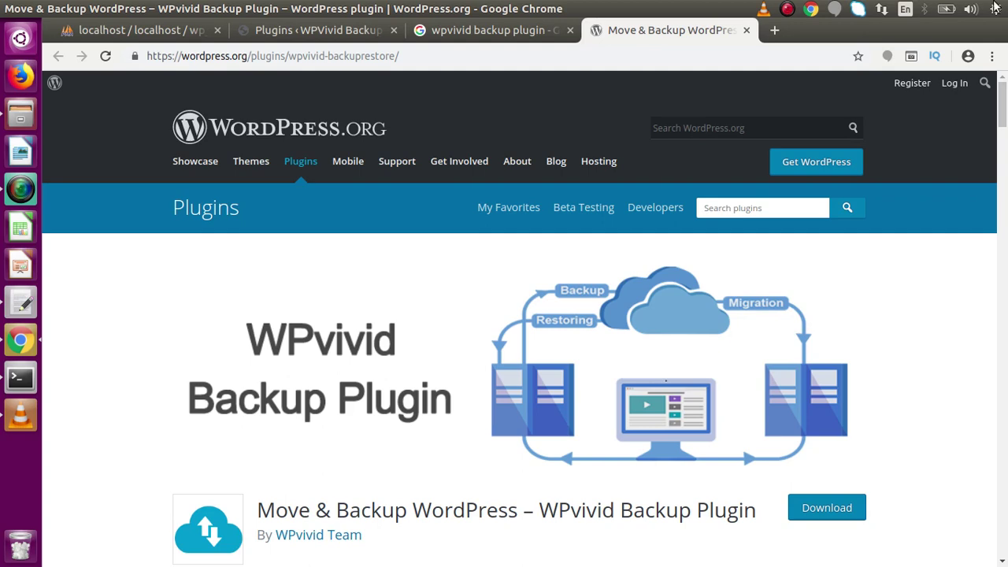
# Search for "wpvivid backup plugin" among the new plugins in the local site's WordPress admin.
pyautogui.click(355, 31)
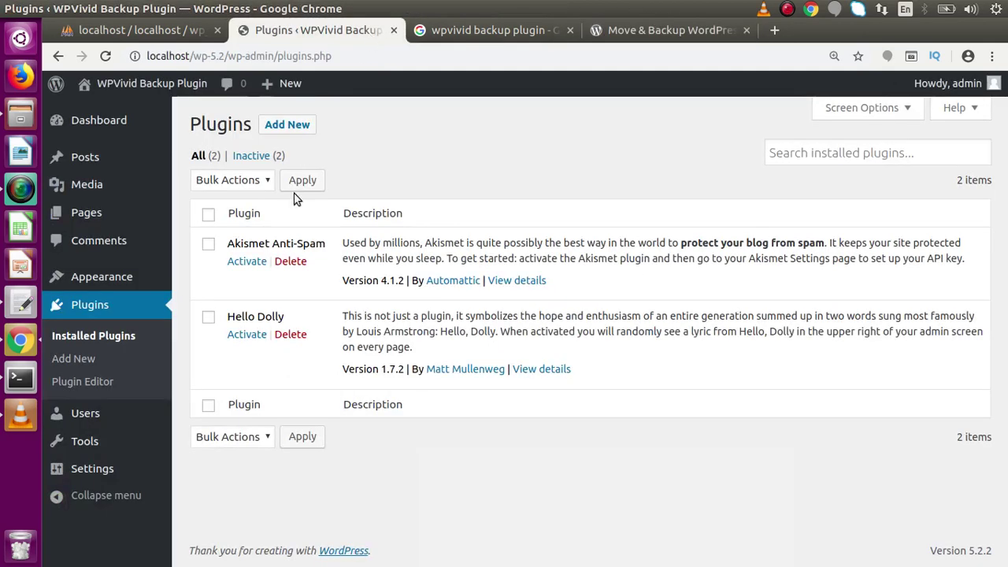
pyautogui.click(300, 128)
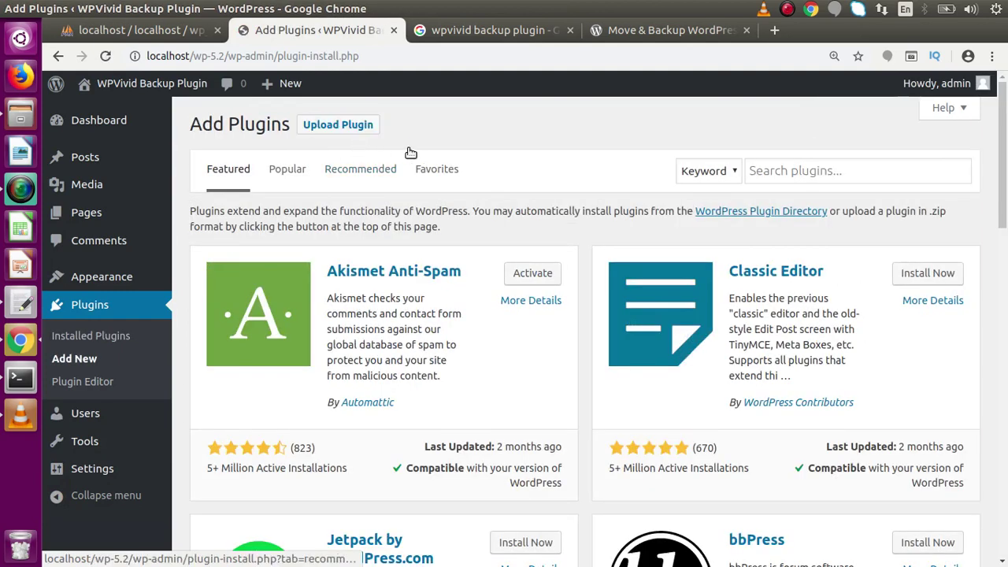
pyautogui.click(788, 171)
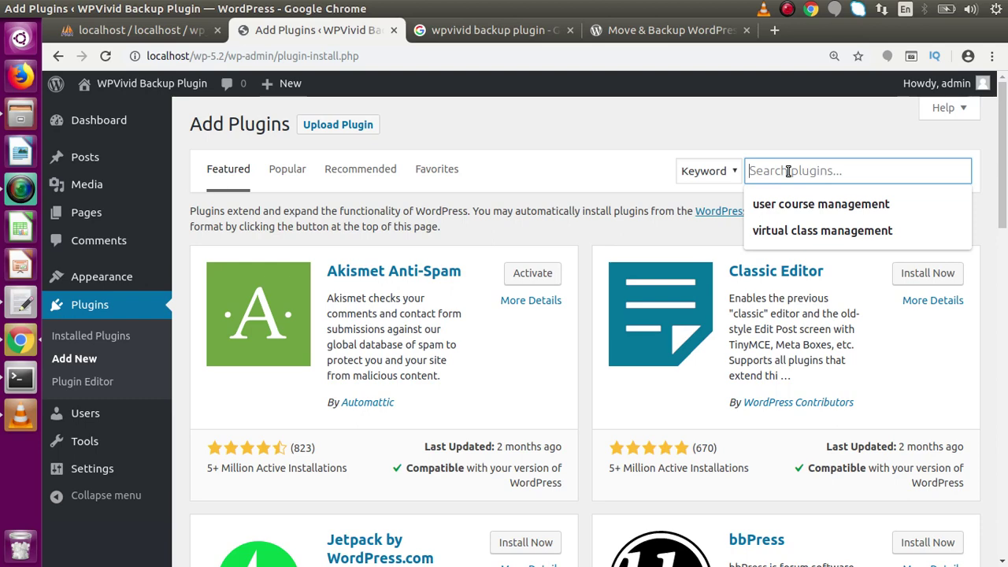
pyautogui.write('wpvivid ')
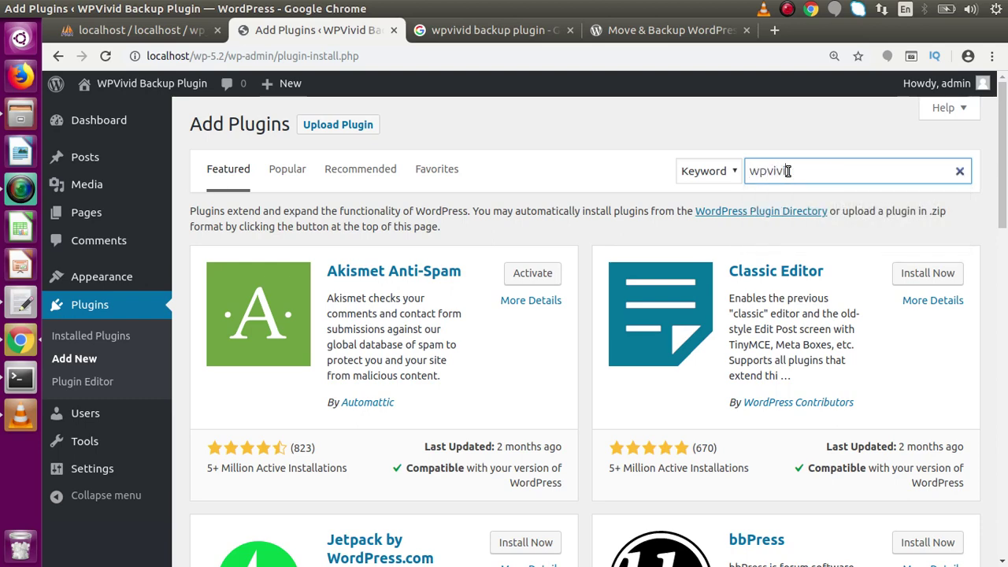
pyautogui.write('backup pl')
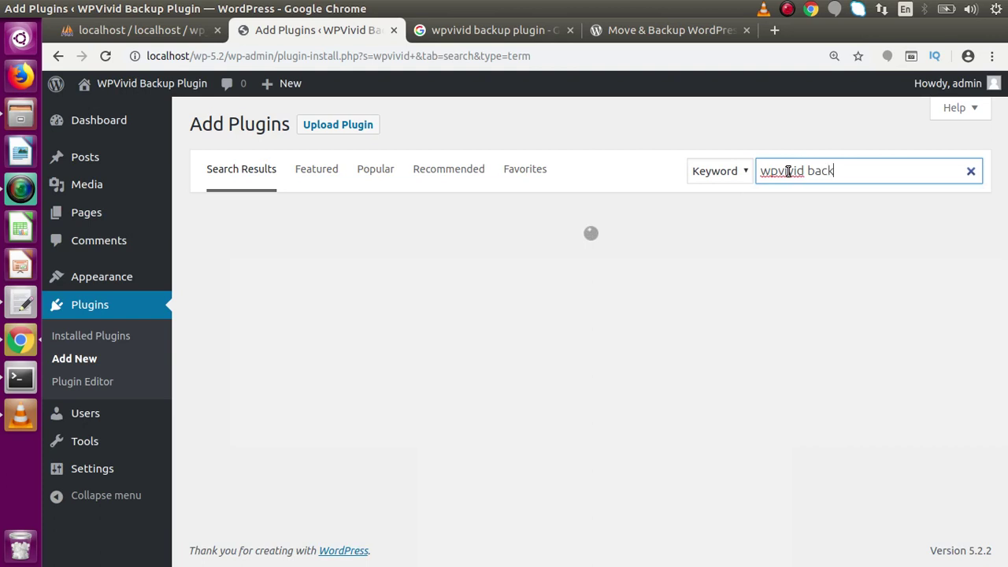
pyautogui.write('ugin')
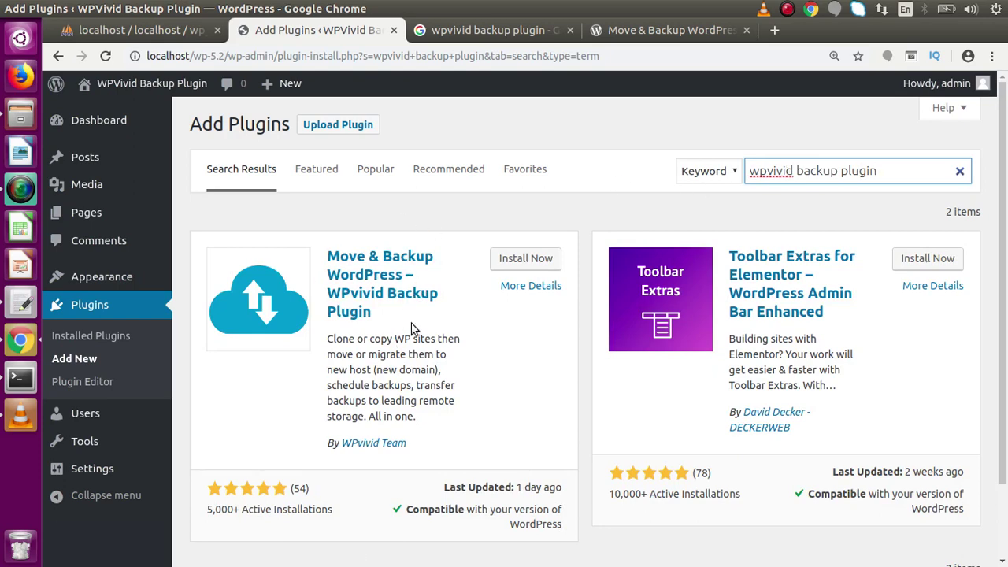
# Install and activate the Move & Backup WordPress – WPvivid Backup Plugin.
pyautogui.click(522, 260)
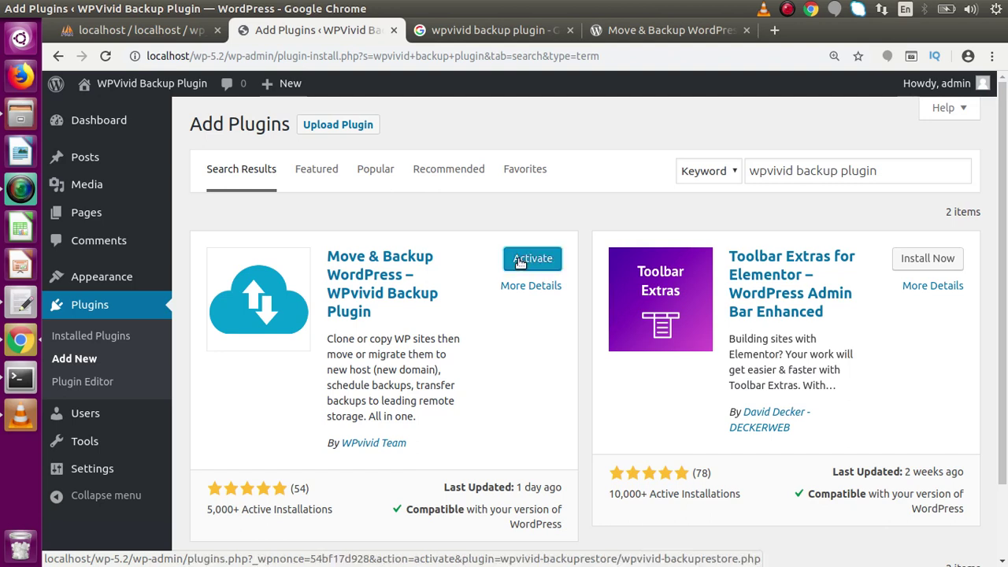
pyautogui.click(548, 265)
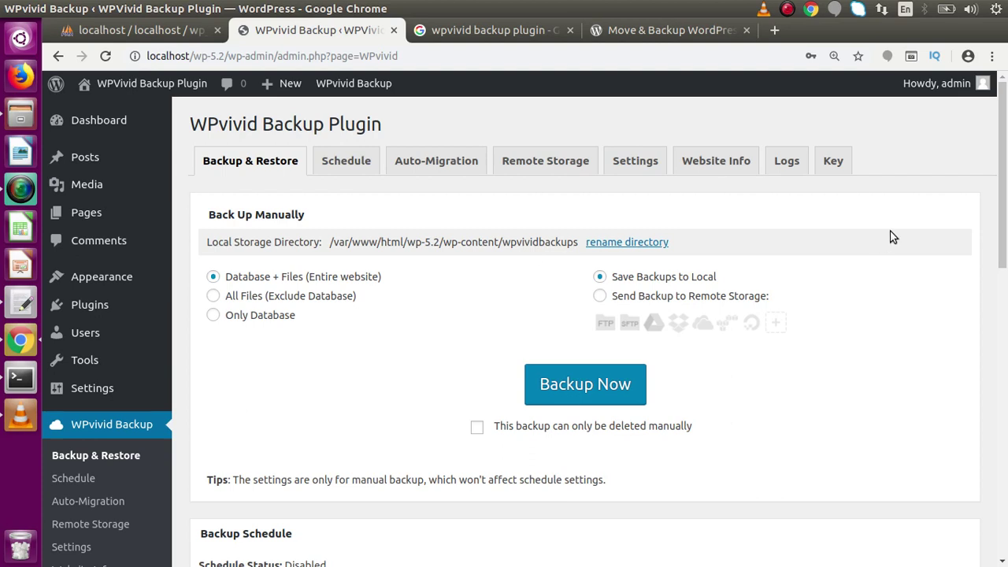
# Examine the WPvivid admin sections, the manual backup content options and the local storage directory path.
pyautogui.scroll(-2, 891, 234)
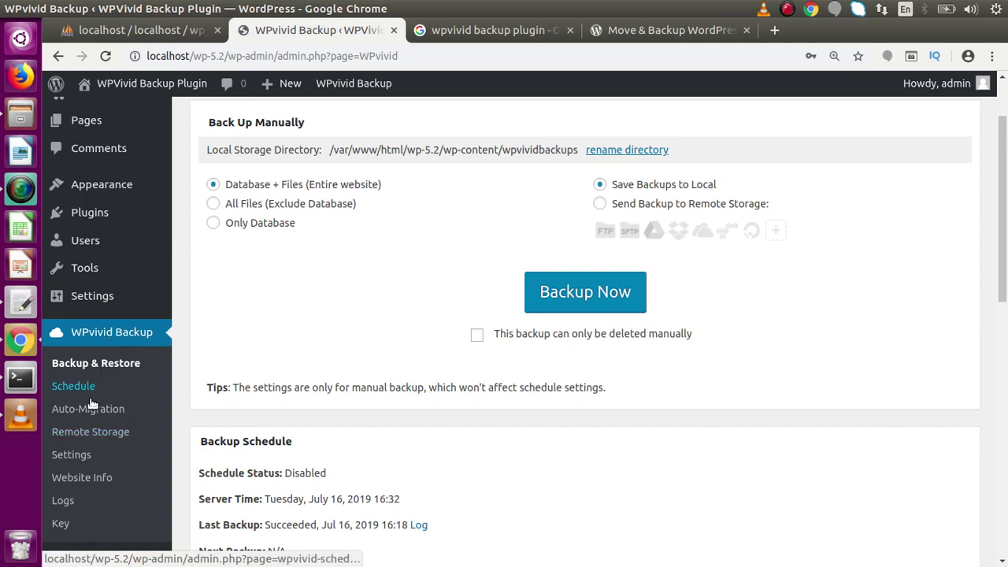
pyautogui.scroll(2, 396, 196)
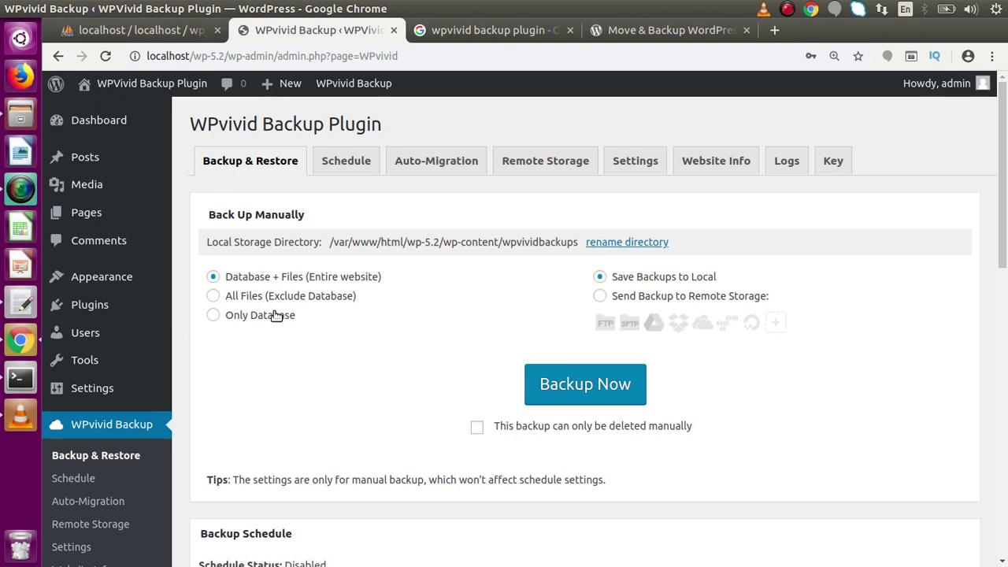
pyautogui.click(238, 319)
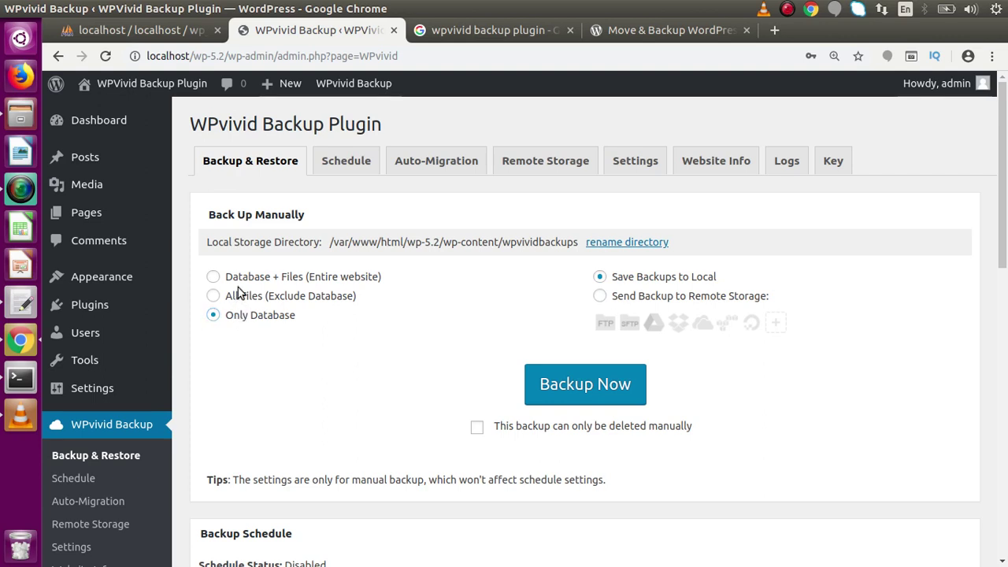
pyautogui.click(238, 296)
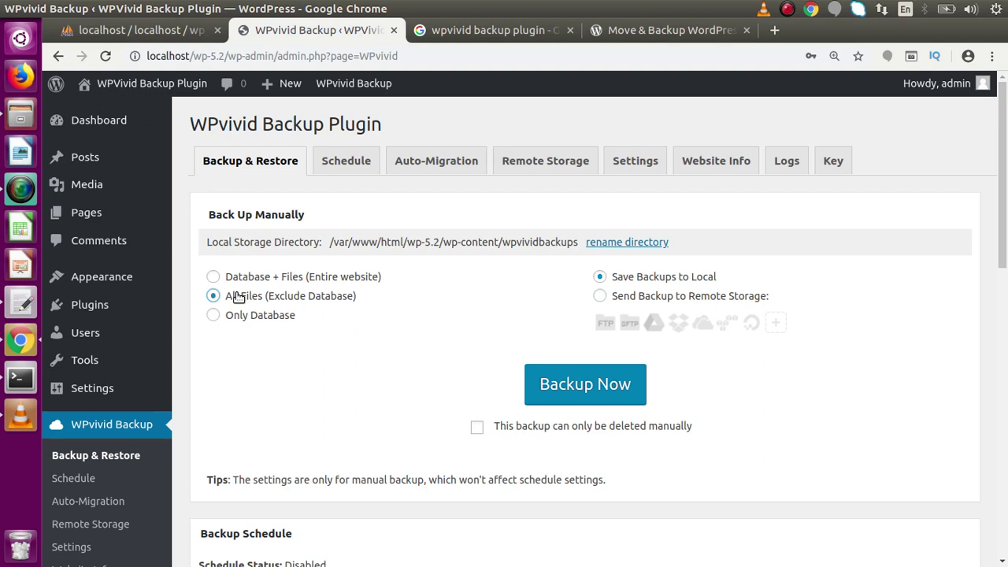
pyautogui.click(243, 278)
pyautogui.moveTo(208, 243); pyautogui.dragTo(260, 242)
pyautogui.click(263, 243)
pyautogui.tripleClick(578, 243)
pyautogui.click(578, 242)
# Run a manual backup of only the database, saved to local storage.
pyautogui.click(274, 317)
pyautogui.click(554, 383)
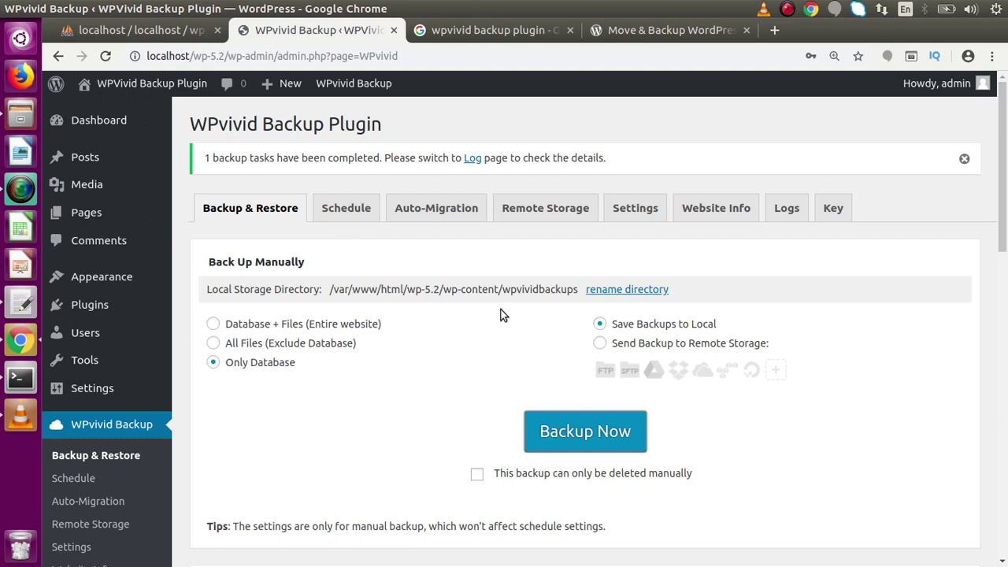
# Switch to the file manager and open the wpvividbackups folder inside wp-content, the plugin's local storage directory.
pyautogui.moveTo(578, 289); pyautogui.dragTo(504, 290)
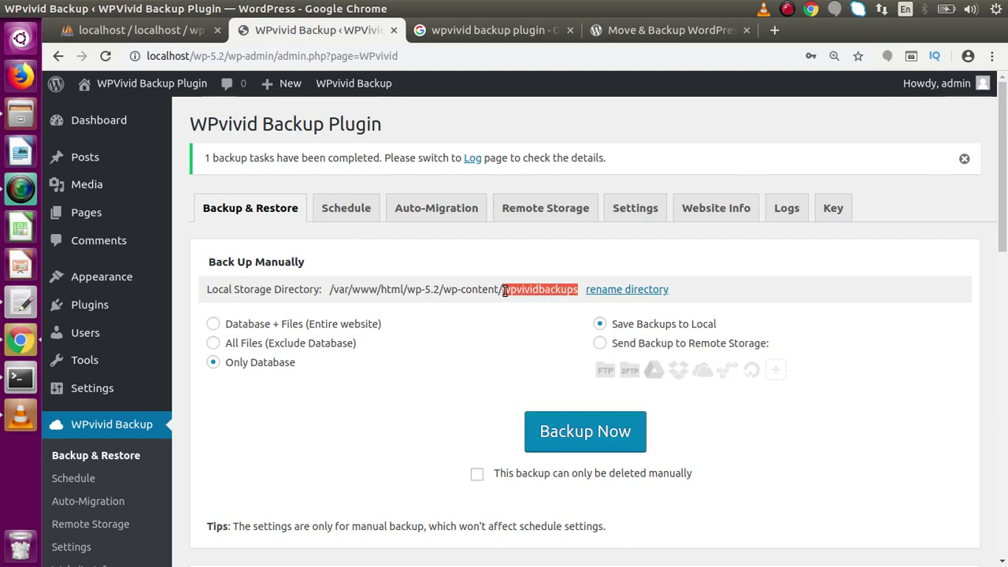
pyautogui.click(21, 116)
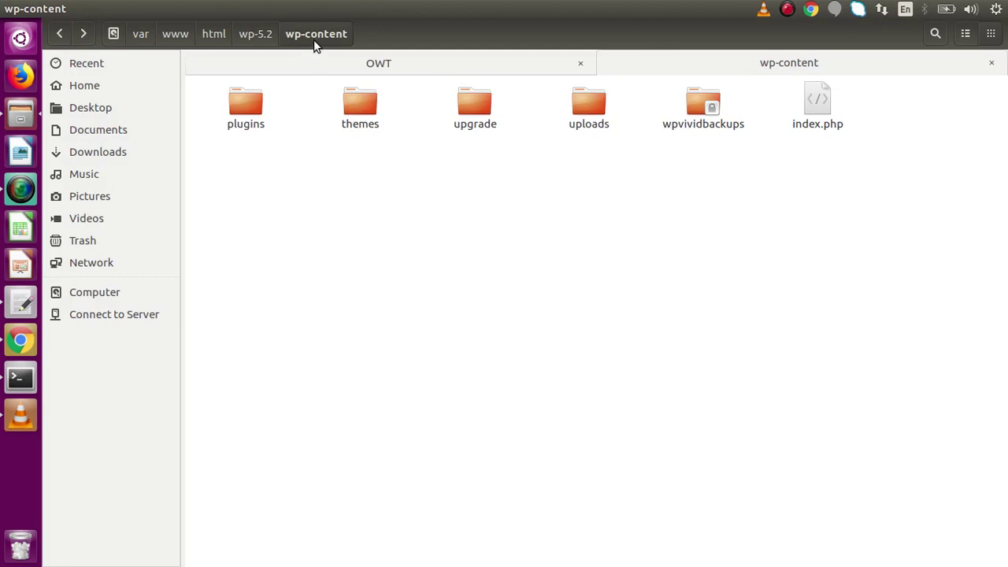
pyautogui.click(697, 102)
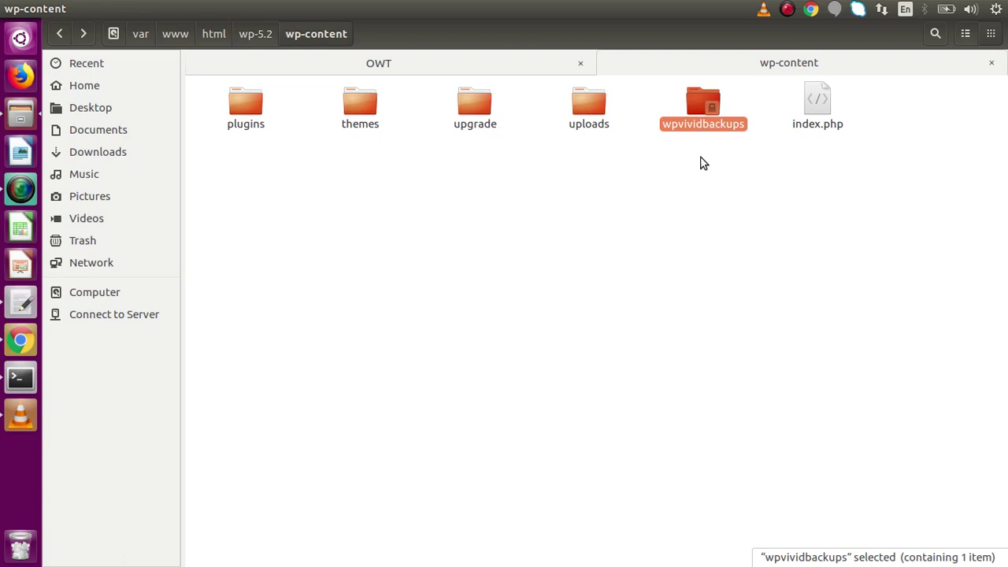
pyautogui.doubleClick(698, 118)
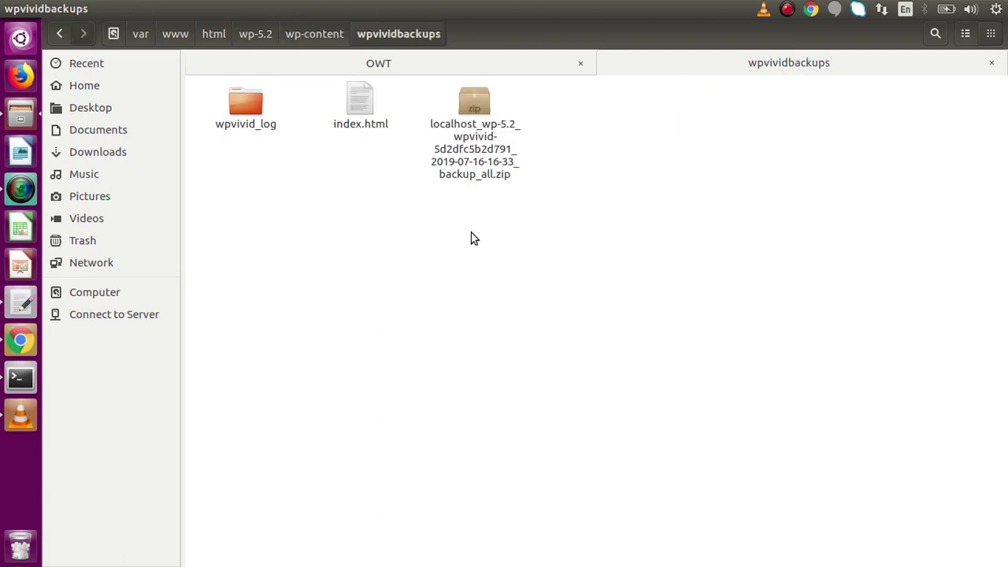
# Extract the backup_all.zip archive in the wpvividbackups folder.
pyautogui.click(479, 130)
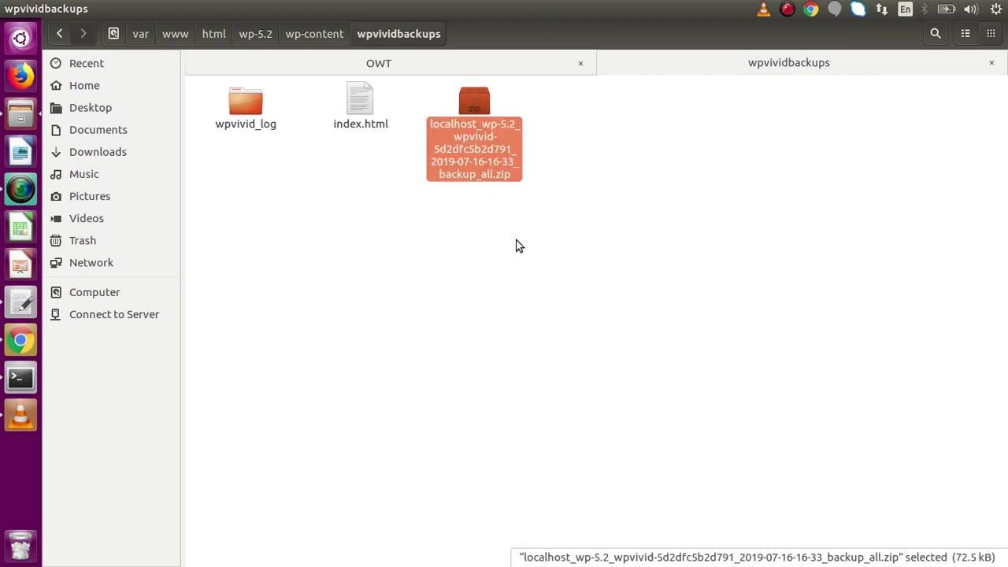
pyautogui.rightClick(473, 125)
pyautogui.click(528, 328)
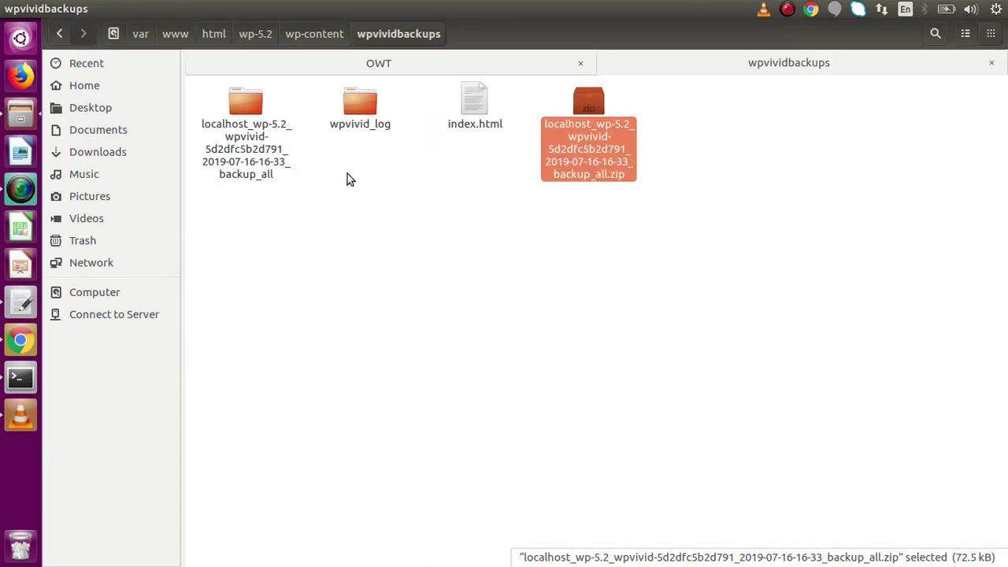
# Extract the backup_db.zip archive found inside the extracted backup_all folder.
pyautogui.doubleClick(245, 112)
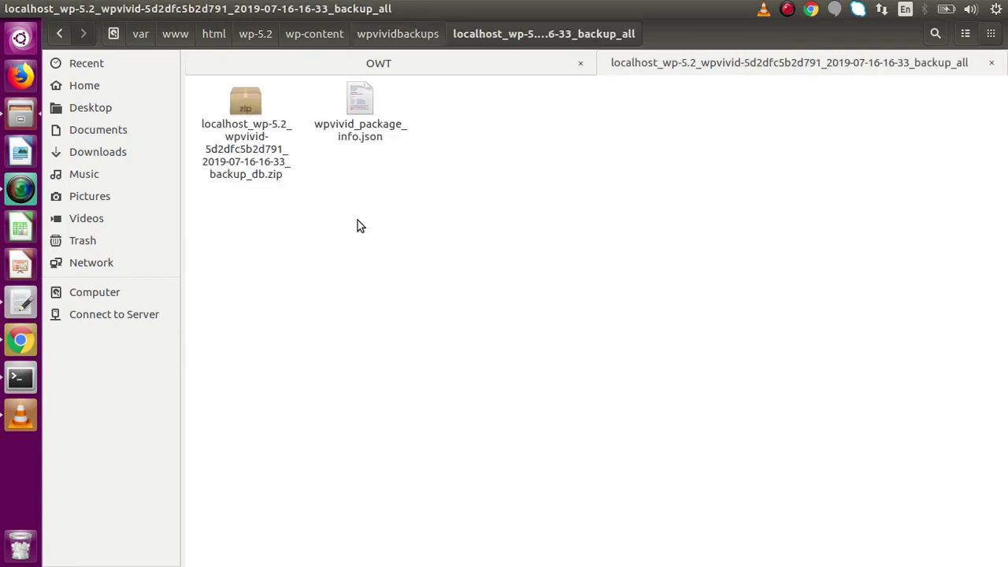
pyautogui.click(248, 103)
pyautogui.rightClick(248, 101)
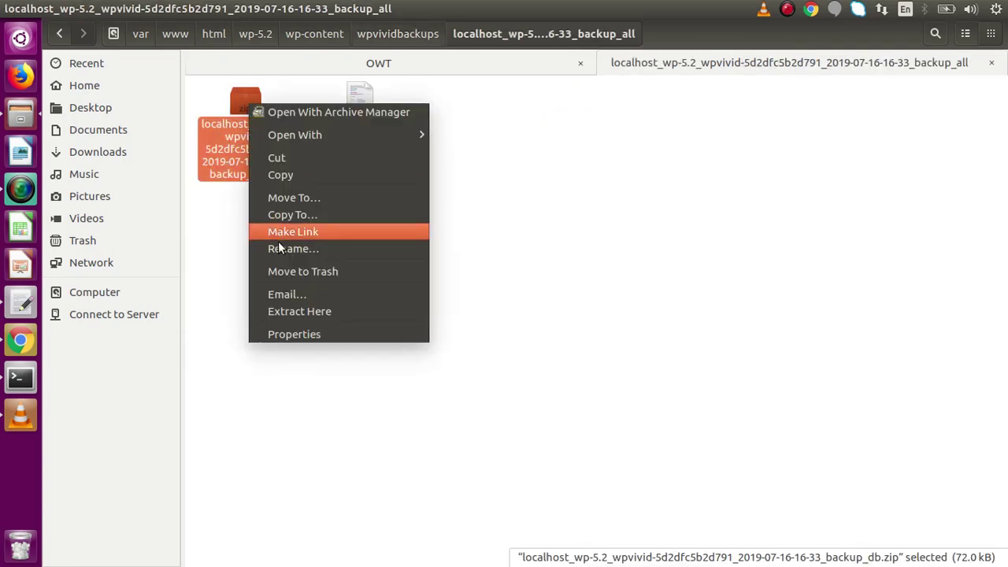
pyautogui.click(291, 311)
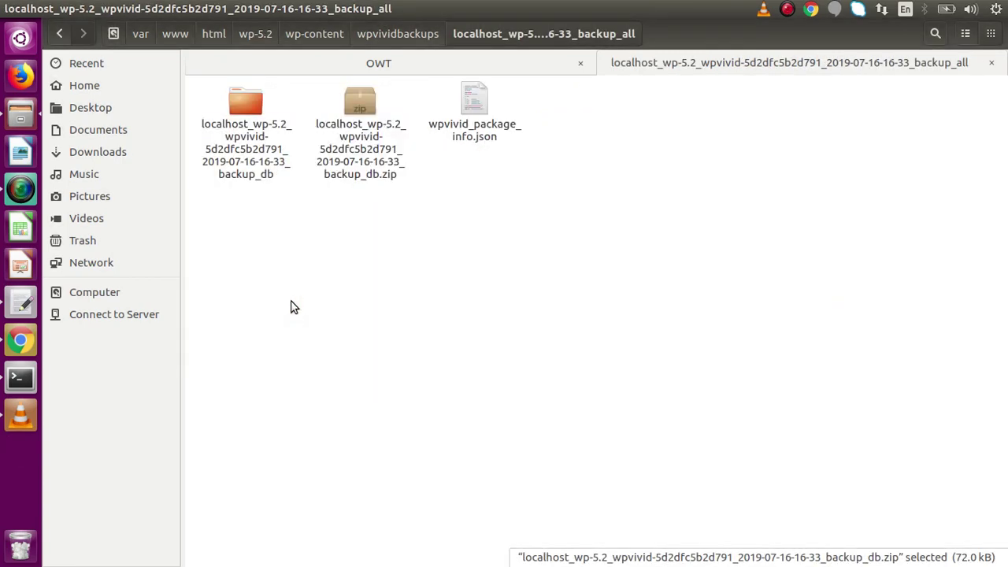
# Open the SQL file from the extracted backup_db folder in Atom and close the Telemetry Consent and welcome tabs.
pyautogui.doubleClick(249, 108)
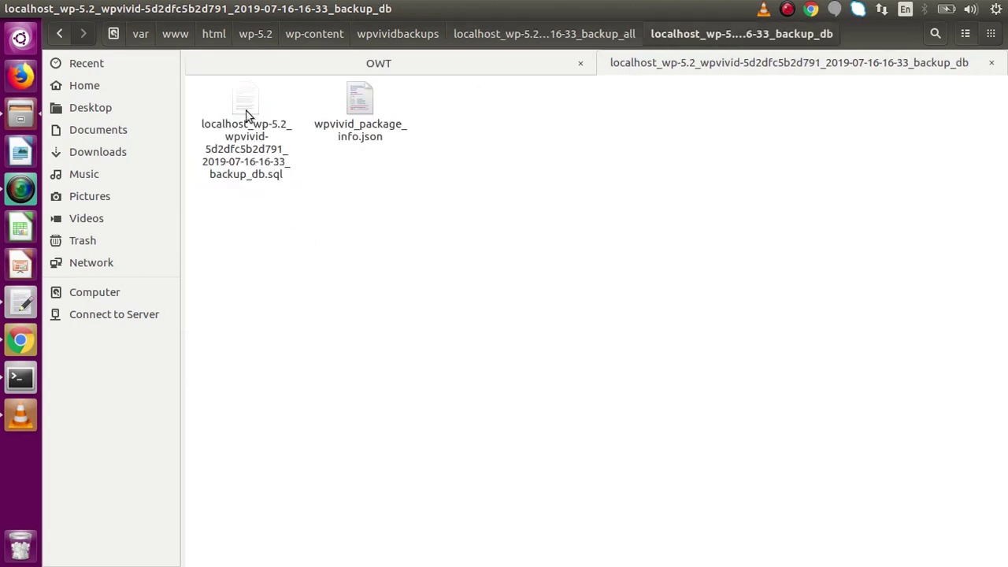
pyautogui.click(243, 99)
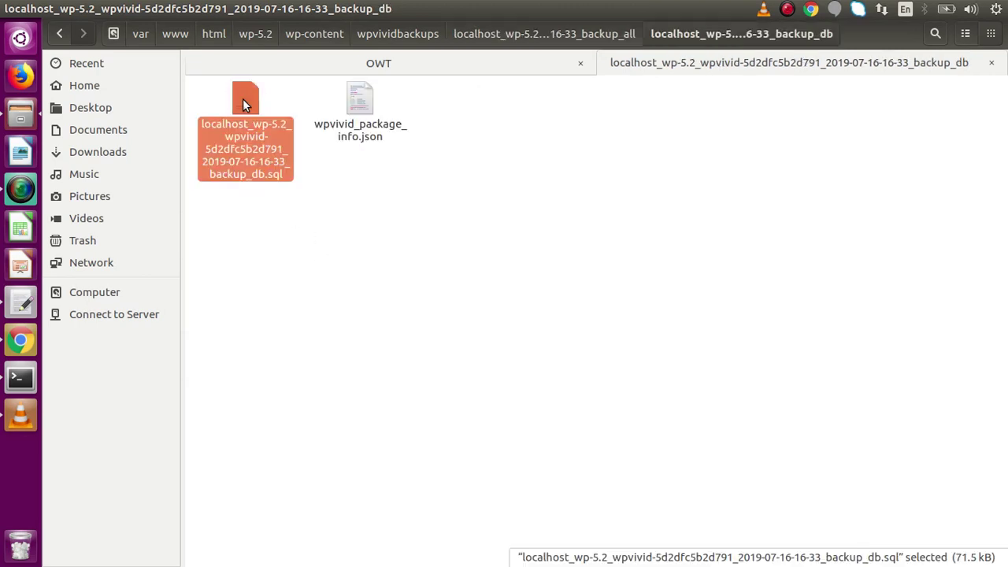
pyautogui.rightClick(243, 99)
pyautogui.moveTo(302, 132)
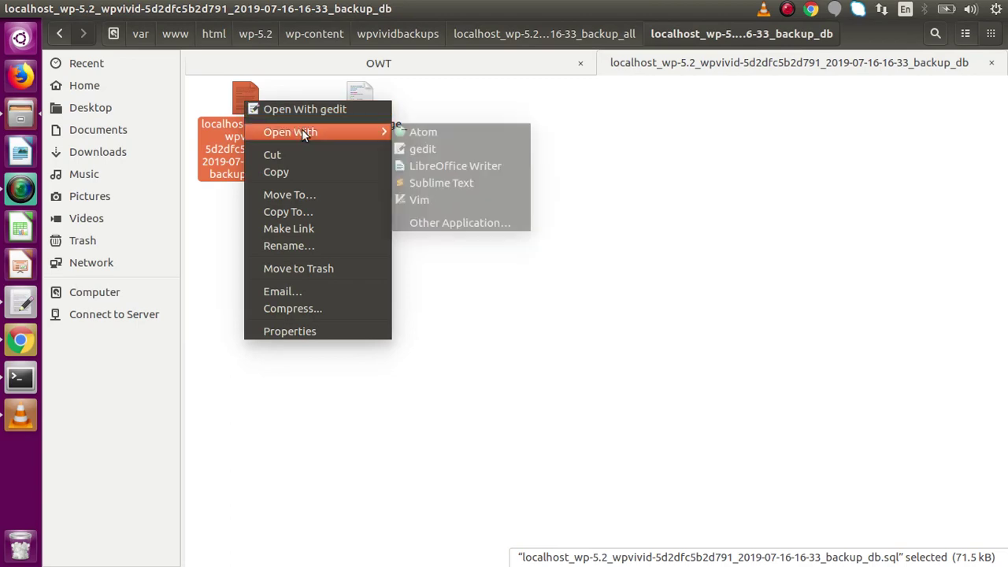
pyautogui.click(423, 132)
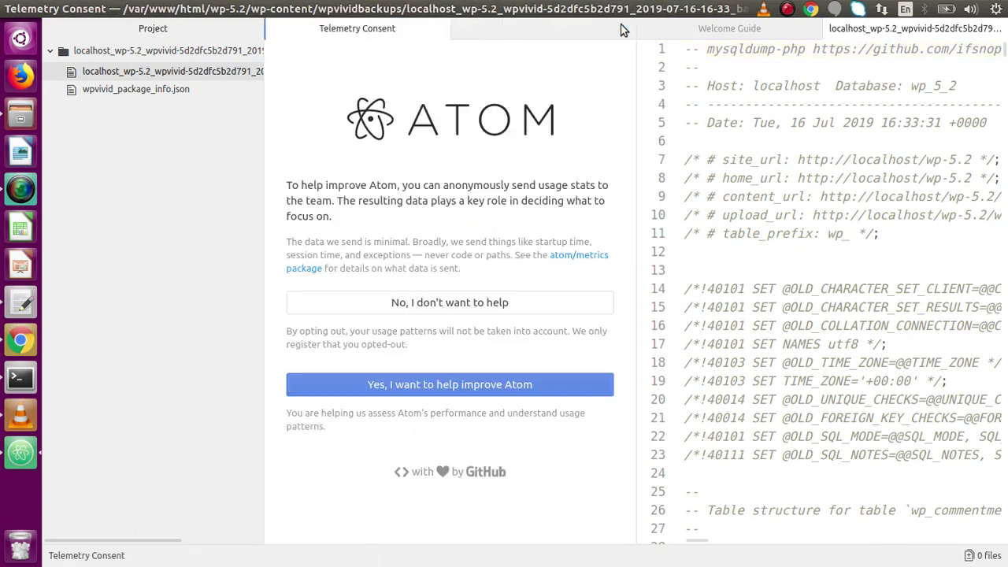
pyautogui.click(443, 29)
pyautogui.click(447, 29)
# Examine the database dump's header settings and its table structure and data statements for wp_commentmeta and wp_comments.
pyautogui.press('Down')
pyautogui.press('Down')
pyautogui.press('Down')
pyautogui.press('Down')
pyautogui.press('Down')
pyautogui.press('Down')
pyautogui.press('Down')
pyautogui.press('Down')
pyautogui.press('Down')
pyautogui.press('Down')
pyautogui.press('Down')
pyautogui.press('Down')
pyautogui.press('Down')
pyautogui.press('Down')
pyautogui.press('Down')
pyautogui.press('Down')
pyautogui.press('Down')
pyautogui.press('Down')
pyautogui.press('Down')
pyautogui.press('Down')
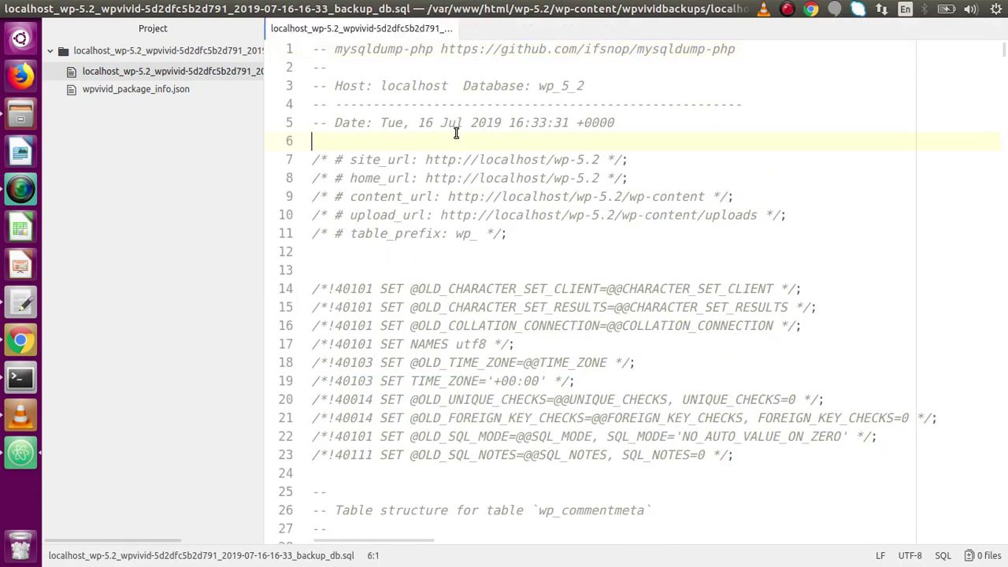
pyautogui.press('Down')
pyautogui.press('Down')
pyautogui.press('Down')
pyautogui.press('Down')
pyautogui.press('Down')
pyautogui.press('Down')
pyautogui.press('Down')
pyautogui.press('Down')
pyautogui.press('Down')
pyautogui.press('Down')
pyautogui.press('Down')
pyautogui.press('Down')
pyautogui.press('Down')
pyautogui.press('Down')
pyautogui.press('Down')
pyautogui.press('Down')
pyautogui.press('Down')
pyautogui.press('Down')
pyautogui.press('Down')
pyautogui.press('Down')
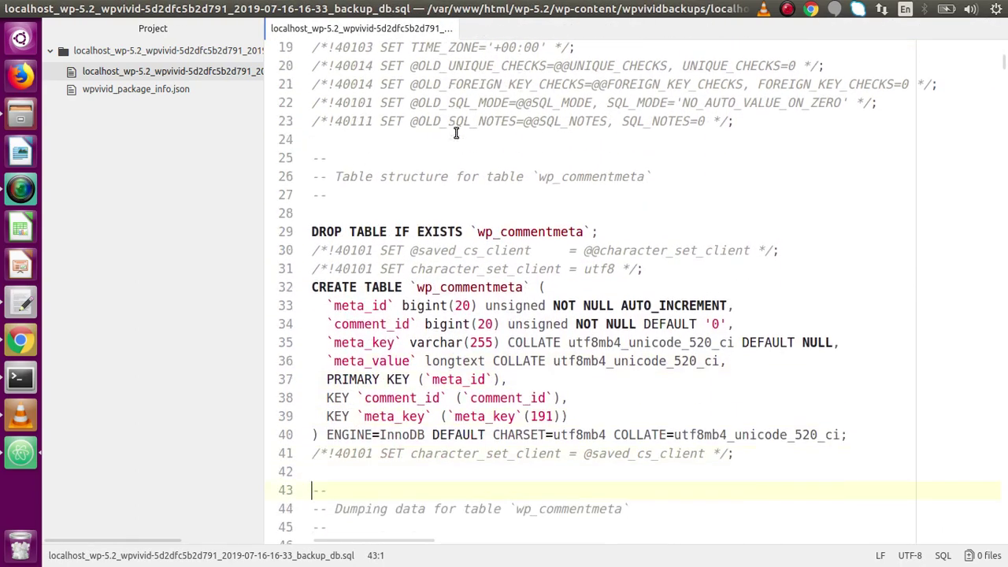
pyautogui.press('Down')
pyautogui.press('Down')
pyautogui.press('Down')
pyautogui.press('Down')
pyautogui.press('Down')
pyautogui.press('Down')
pyautogui.press('Down')
pyautogui.press('Down')
pyautogui.press('Down')
pyautogui.press('Down')
pyautogui.press('Down')
pyautogui.press('Down')
pyautogui.press('Down')
pyautogui.press('Down')
pyautogui.press('Down')
pyautogui.press('Down')
pyautogui.press('Down')
pyautogui.press('Down')
pyautogui.press('Down')
pyautogui.press('Down')
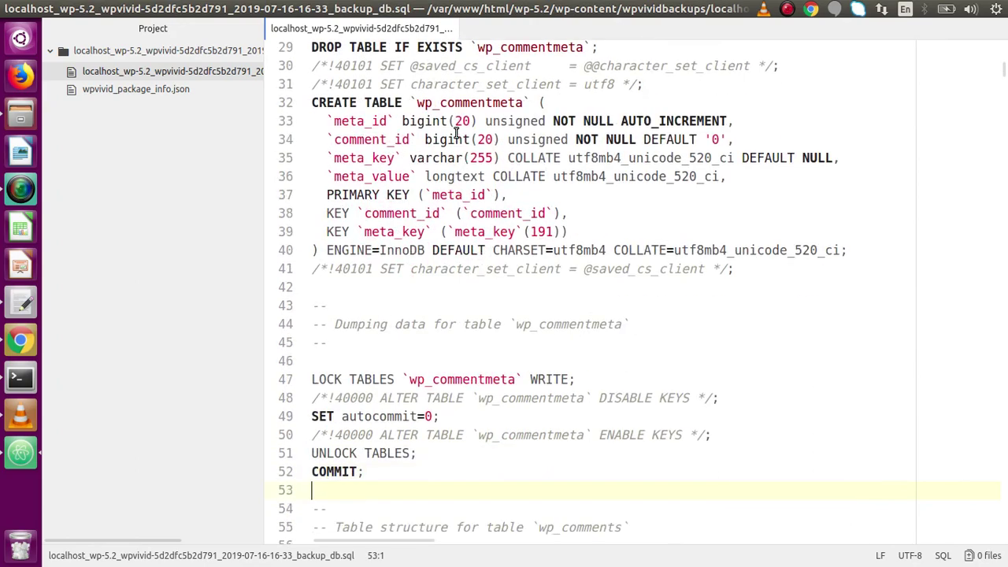
pyautogui.press('Down')
pyautogui.press('Down')
pyautogui.press('Down')
pyautogui.press('Down')
pyautogui.press('Down')
pyautogui.press('Down')
pyautogui.press('Down')
pyautogui.press('Down')
pyautogui.press('Down')
pyautogui.press('Down')
pyautogui.press('Down')
pyautogui.press('Down')
pyautogui.press('Down')
pyautogui.press('Down')
pyautogui.press('Down')
pyautogui.press('Down')
pyautogui.press('Down')
pyautogui.press('Down')
pyautogui.press('Down')
pyautogui.press('Down')
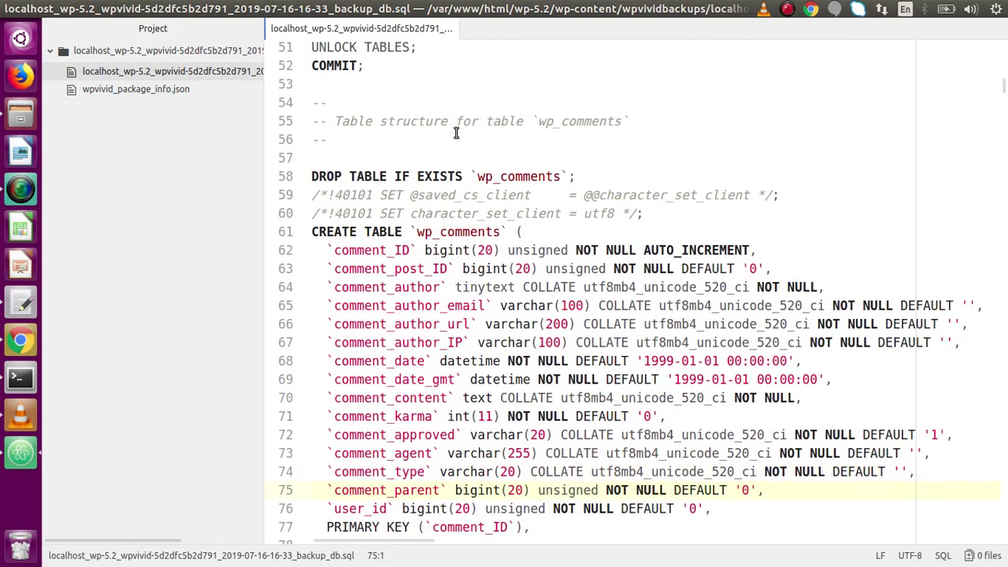
# Examine the table structures and data statements for wp_comments, wp_links and wp_options in the SQL dump.
pyautogui.press('Down')
pyautogui.press('Down')
pyautogui.press('Down')
pyautogui.press('Down')
pyautogui.press('Down')
pyautogui.press('Down')
pyautogui.press('Down')
pyautogui.press('Down')
pyautogui.press('Down')
pyautogui.press('Down')
pyautogui.press('Down')
pyautogui.press('Down')
pyautogui.press('Down')
pyautogui.press('Down')
pyautogui.press('Down')
pyautogui.press('Down')
pyautogui.press('Down')
pyautogui.press('Down')
pyautogui.press('Down')
pyautogui.press('Down')
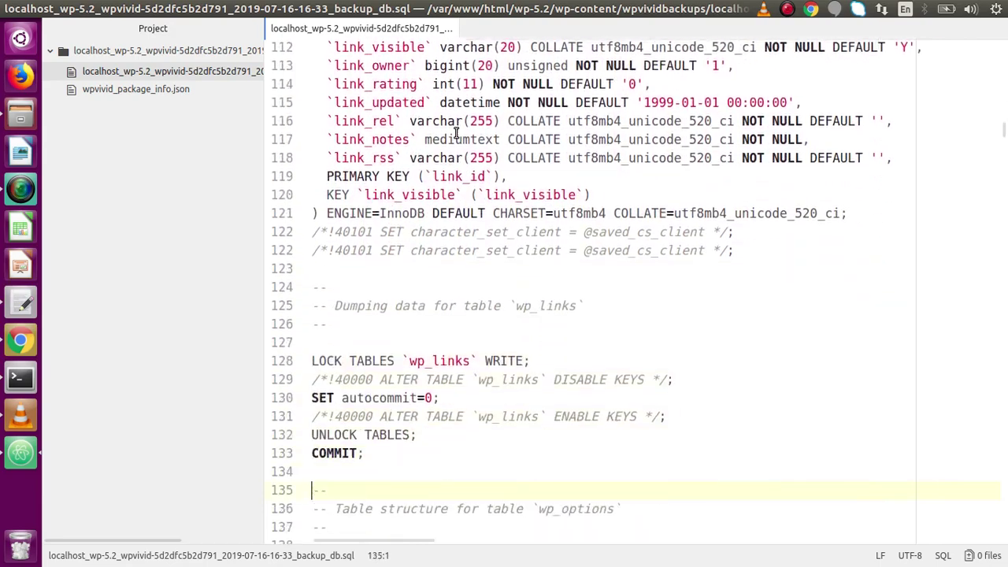
pyautogui.press('Down')
pyautogui.press('Down')
pyautogui.press('Down')
pyautogui.press('Down')
pyautogui.press('Down')
pyautogui.press('Down')
pyautogui.press('Down')
pyautogui.press('Down')
pyautogui.press('Down')
pyautogui.press('Down')
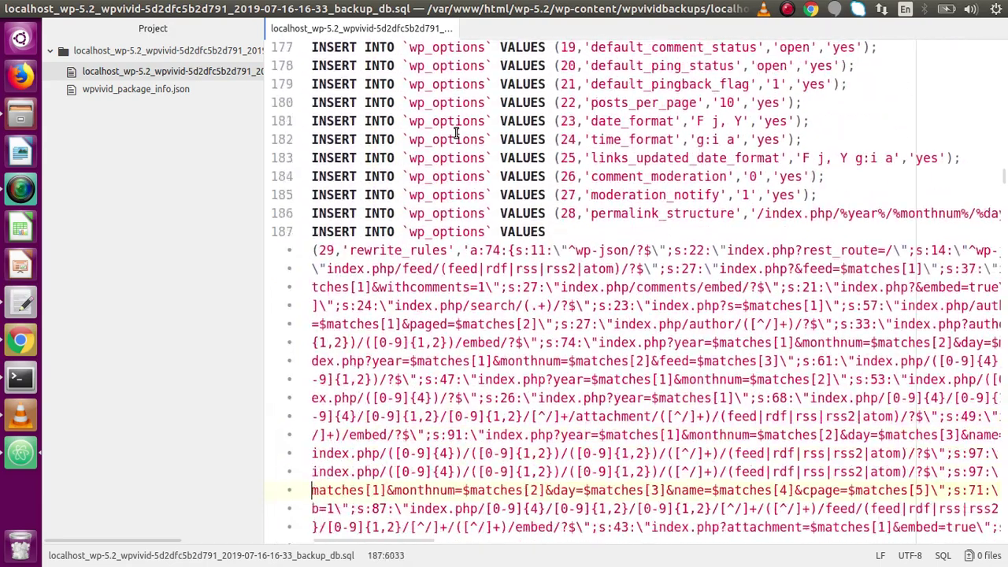
pyautogui.press('Up')
pyautogui.press('Up')
pyautogui.press('Up')
pyautogui.press('Up')
pyautogui.press('Up')
pyautogui.press('Up')
pyautogui.press('Up')
pyautogui.press('Up')
pyautogui.press('Up')
pyautogui.press('Up')
pyautogui.press('Up')
pyautogui.press('Up')
pyautogui.press('Up')
pyautogui.press('Up')
pyautogui.press('Up')
pyautogui.press('Up')
pyautogui.press('Up')
pyautogui.press('Up')
pyautogui.press('Up')
pyautogui.press('Up')
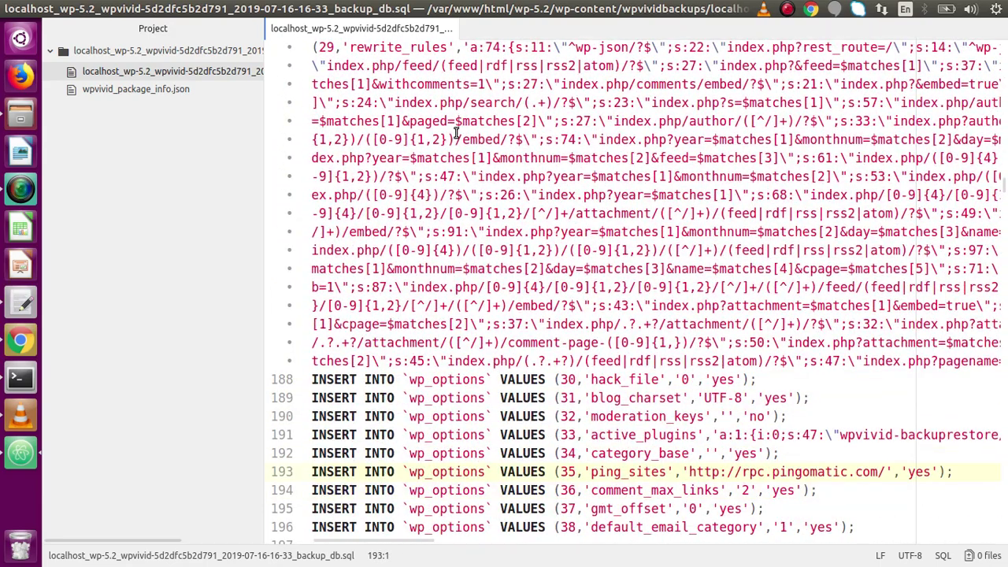
pyautogui.press('Up')
pyautogui.press('Up')
pyautogui.press('Up')
pyautogui.press('Up')
pyautogui.press('Up')
pyautogui.press('Up')
pyautogui.press('Up')
pyautogui.press('Up')
pyautogui.press('Up')
pyautogui.press('Up')
pyautogui.press('Up')
pyautogui.press('Up')
pyautogui.press('Up')
pyautogui.press('Up')
pyautogui.press('Up')
pyautogui.press('Up')
pyautogui.press('Up')
pyautogui.press('Up')
pyautogui.press('Up')
pyautogui.press('Up')
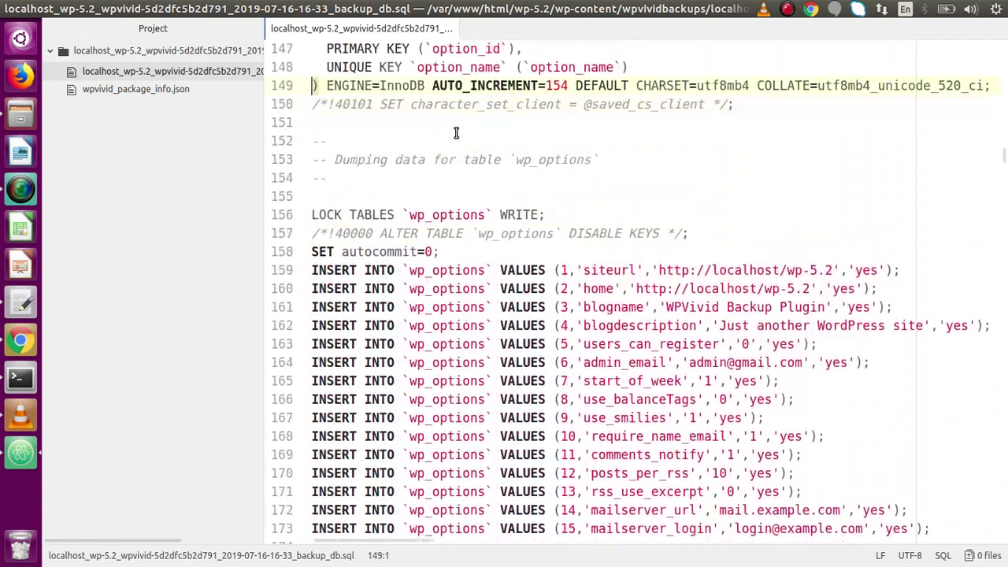
pyautogui.press('Up')
pyautogui.press('Up')
pyautogui.press('Up')
pyautogui.press('Up')
pyautogui.press('Up')
pyautogui.press('Up')
pyautogui.press('Up')
pyautogui.press('Up')
pyautogui.press('Up')
pyautogui.press('Up')
pyautogui.press('Up')
pyautogui.press('Up')
pyautogui.press('Up')
pyautogui.press('Up')
pyautogui.press('Up')
pyautogui.press('Up')
pyautogui.press('Up')
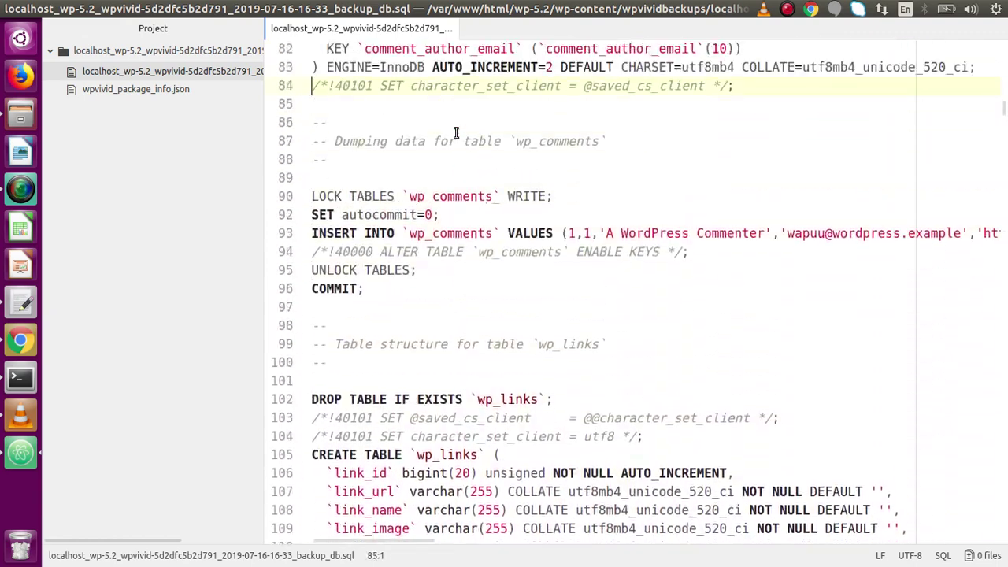
# Switch to the WPvivid page in Chrome and set the manual backup to Database + Files (Entire website), sent to remote storage.
pyautogui.click(28, 341)
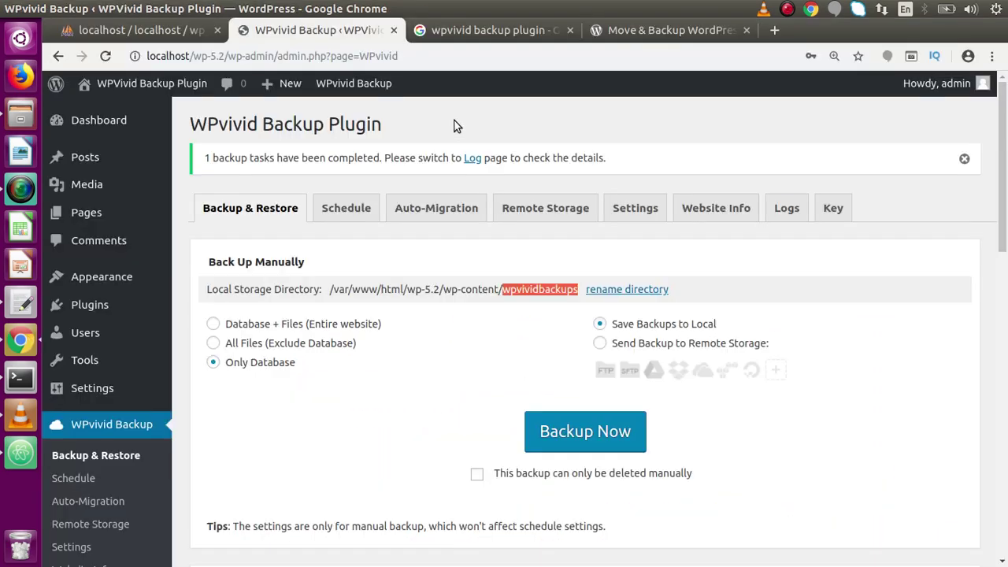
pyautogui.scroll(-3, 405, 294)
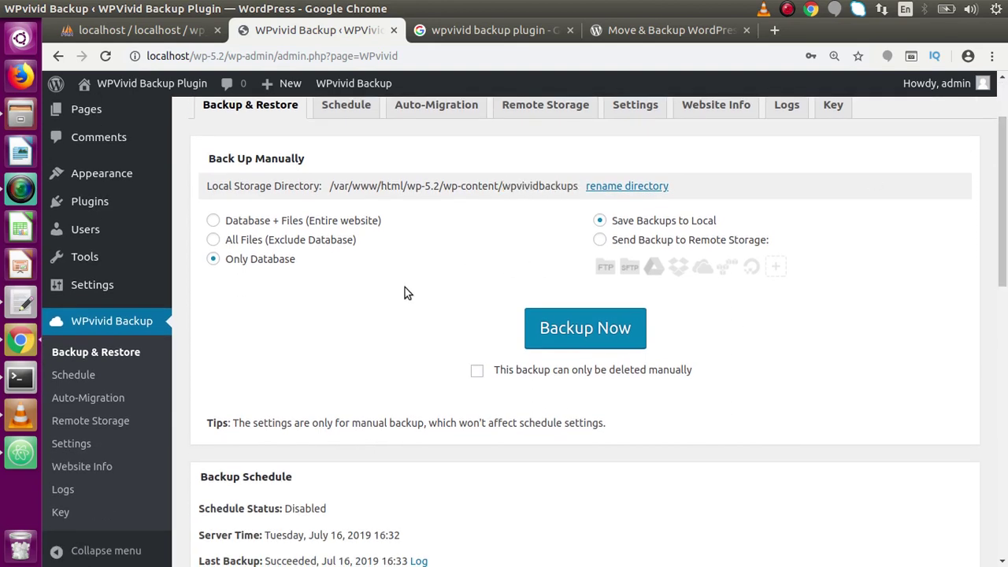
pyautogui.click(242, 244)
pyautogui.click(213, 221)
pyautogui.click(20, 114)
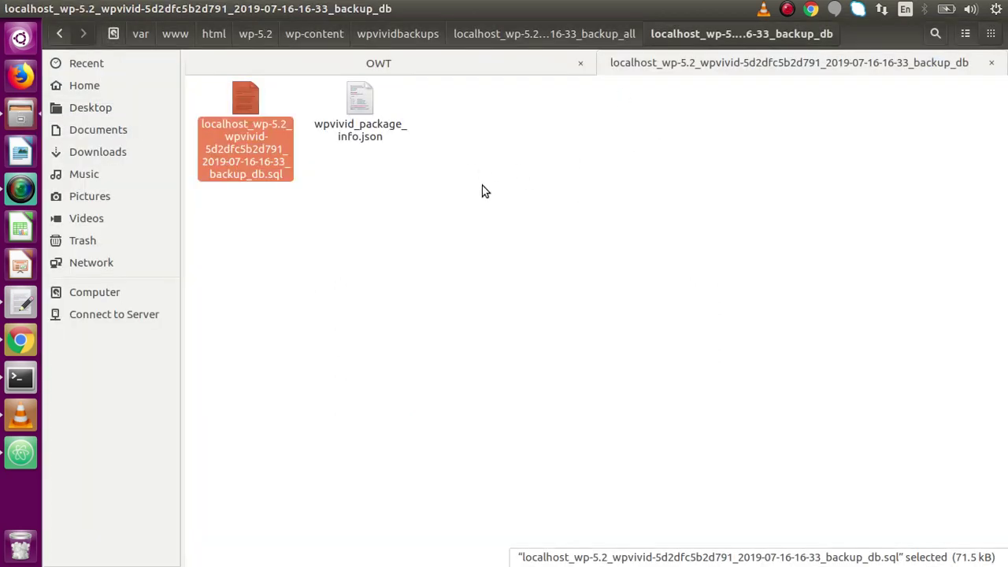
pyautogui.click(21, 340)
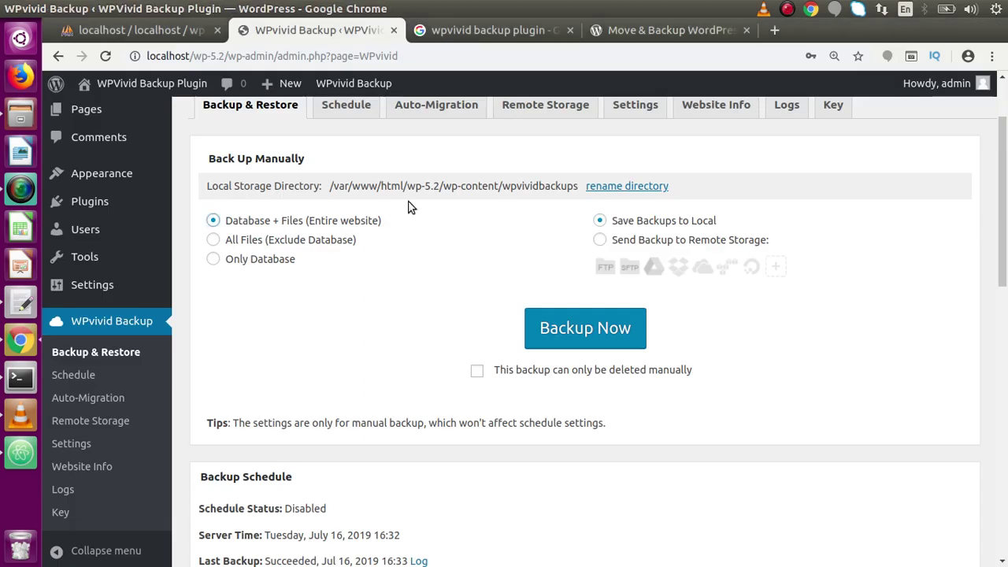
pyautogui.click(601, 241)
# Set up Google Drive as remote storage with the alias my-drive and start its Google authentication.
pyautogui.scroll(3, 866, 197)
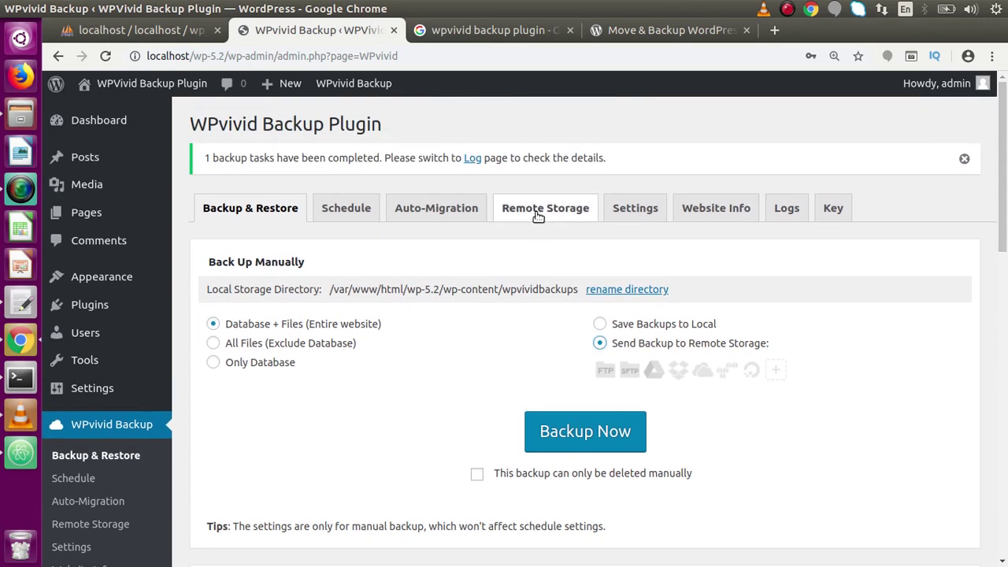
pyautogui.click(536, 211)
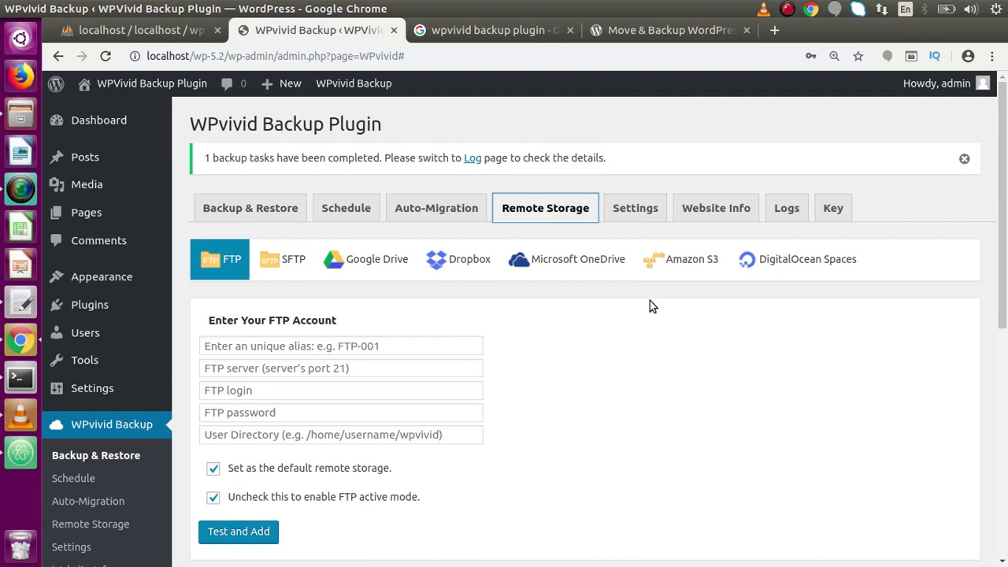
pyautogui.click(375, 262)
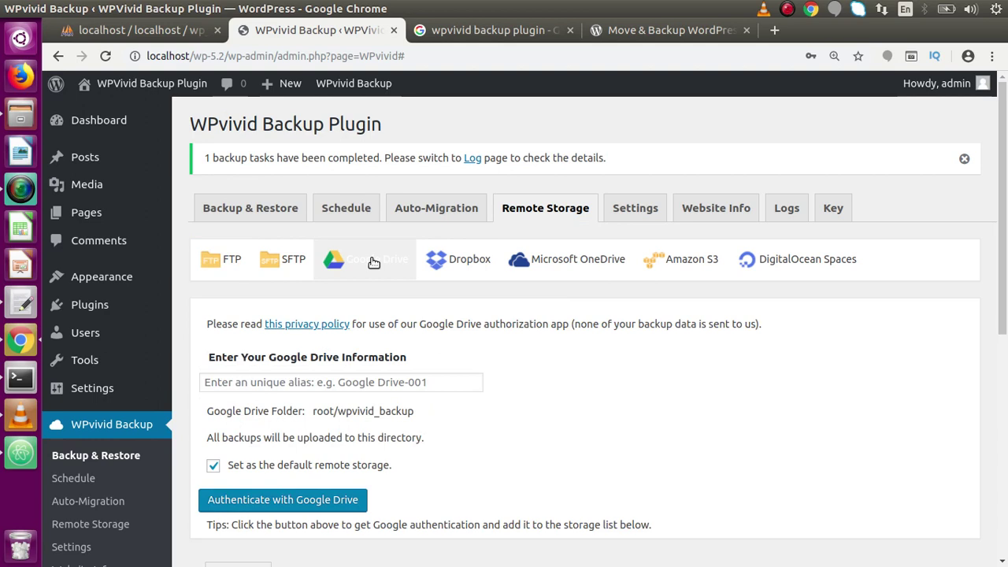
pyautogui.click(415, 380)
pyautogui.scroll(-2, 844, 257)
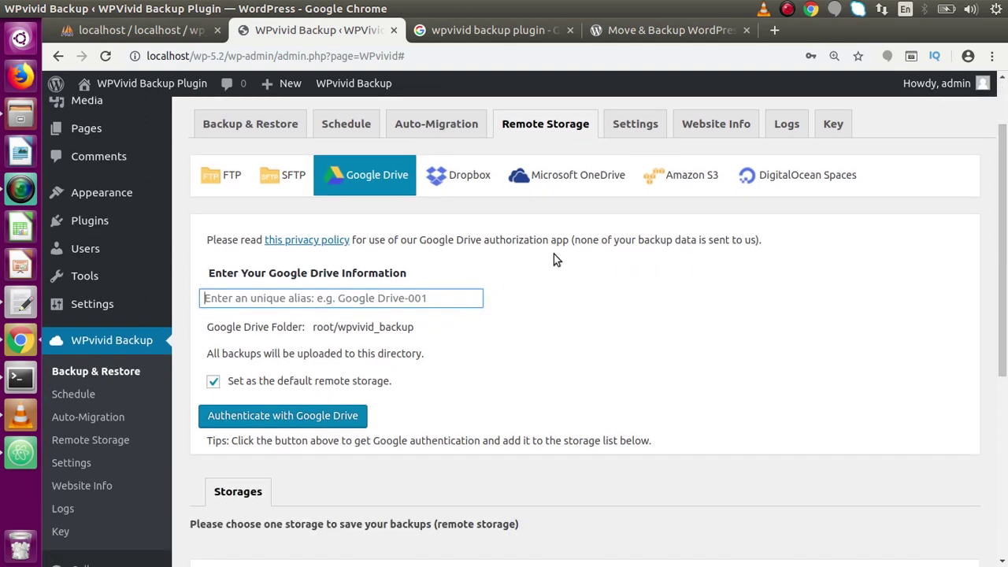
pyautogui.write('my-drive')
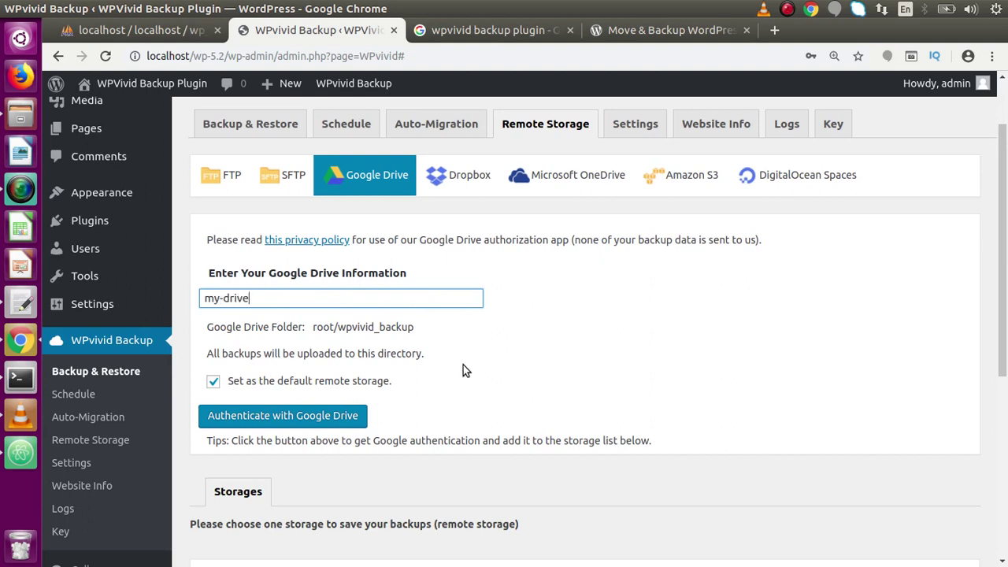
pyautogui.click(330, 417)
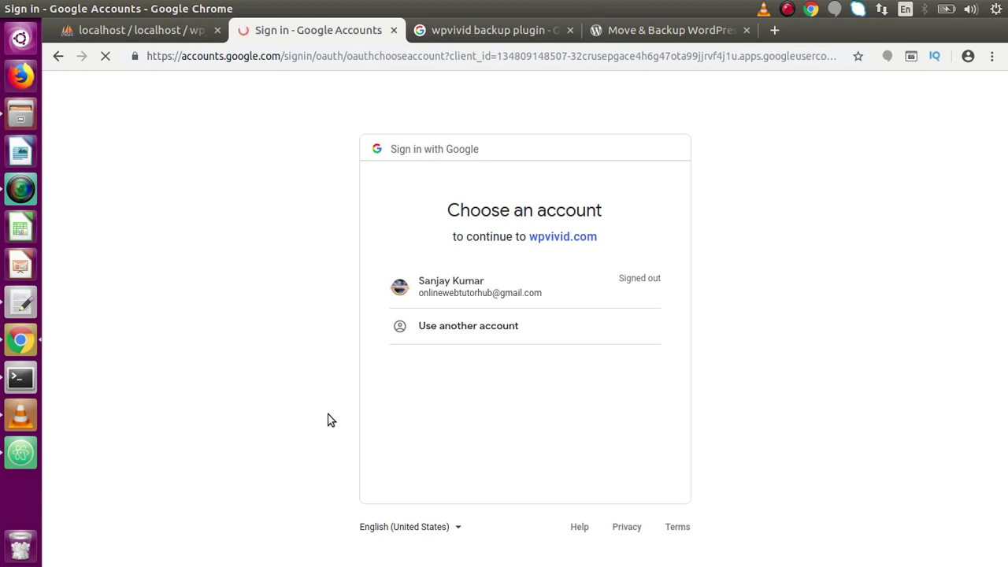
# Choose the Google account and allow wpvivid.com to view and manage its Google Drive files and folders.
pyautogui.click(450, 293)
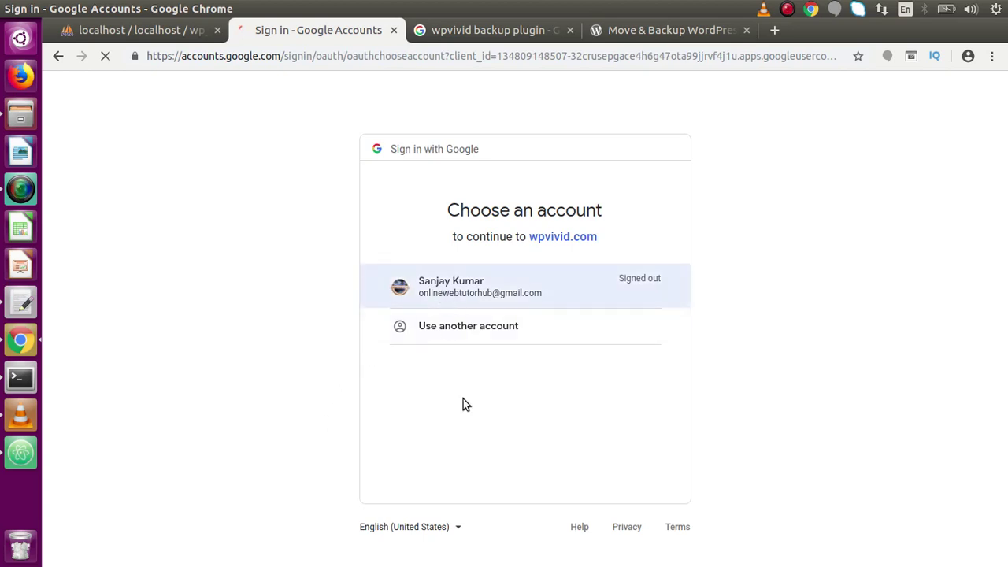
pyautogui.click(629, 364)
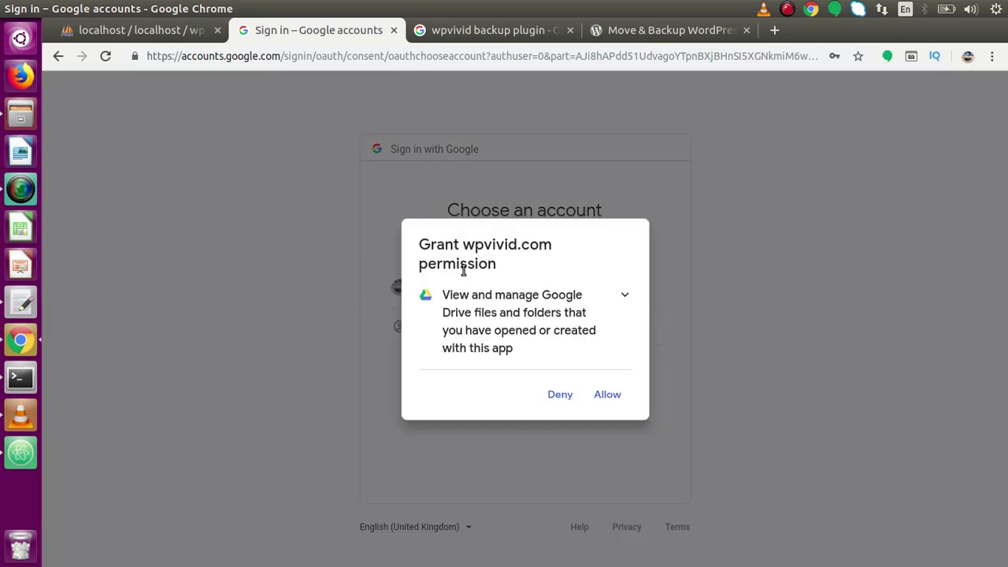
pyautogui.click(604, 396)
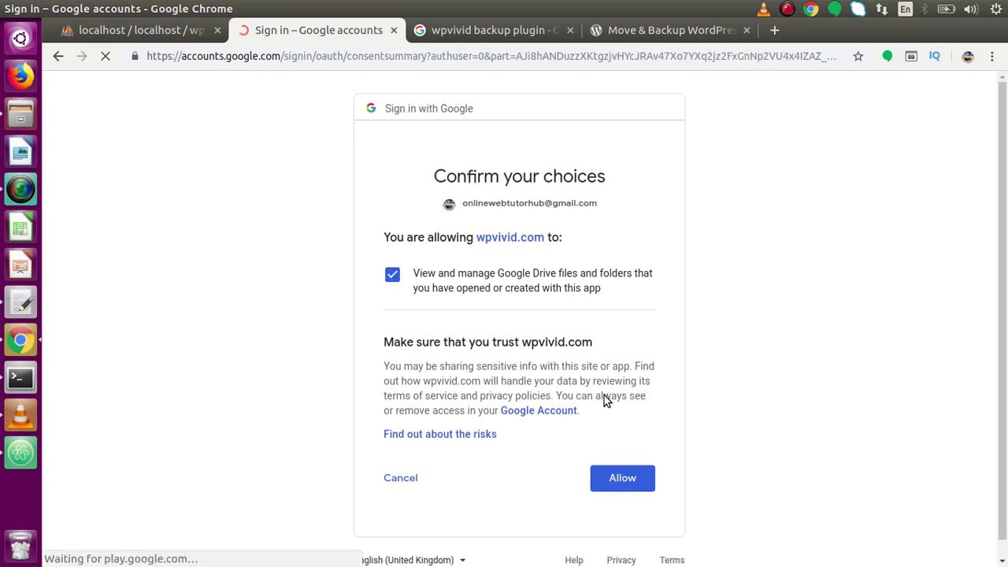
pyautogui.click(618, 476)
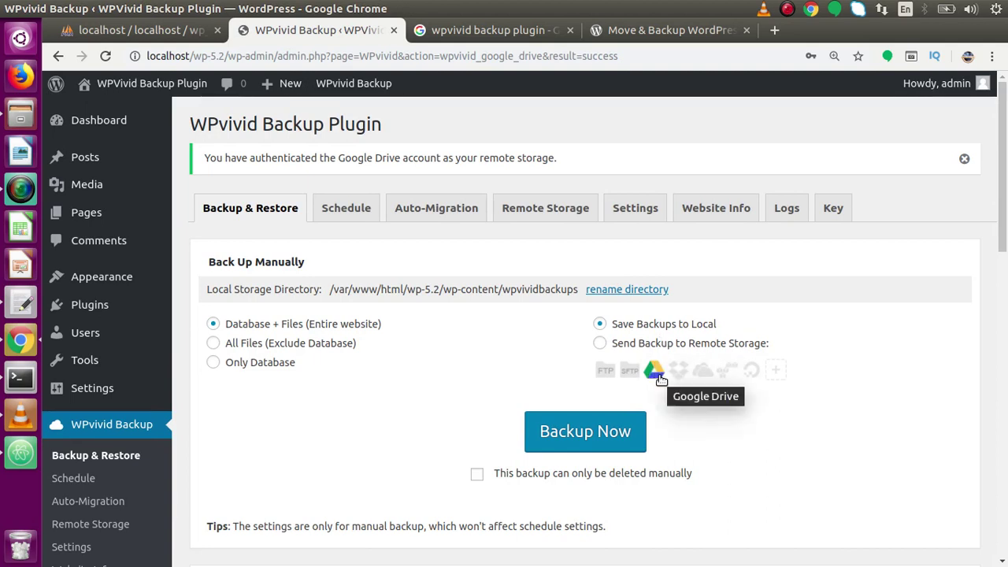
# Back up only the database to the Google Drive remote storage and check the new entry in the backup list.
pyautogui.click(602, 344)
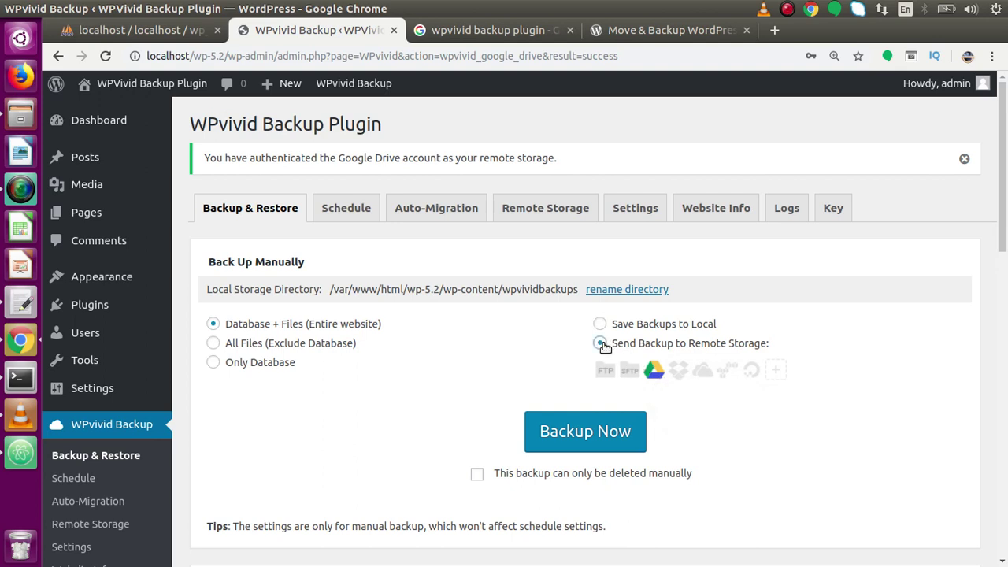
pyautogui.click(264, 365)
pyautogui.click(601, 427)
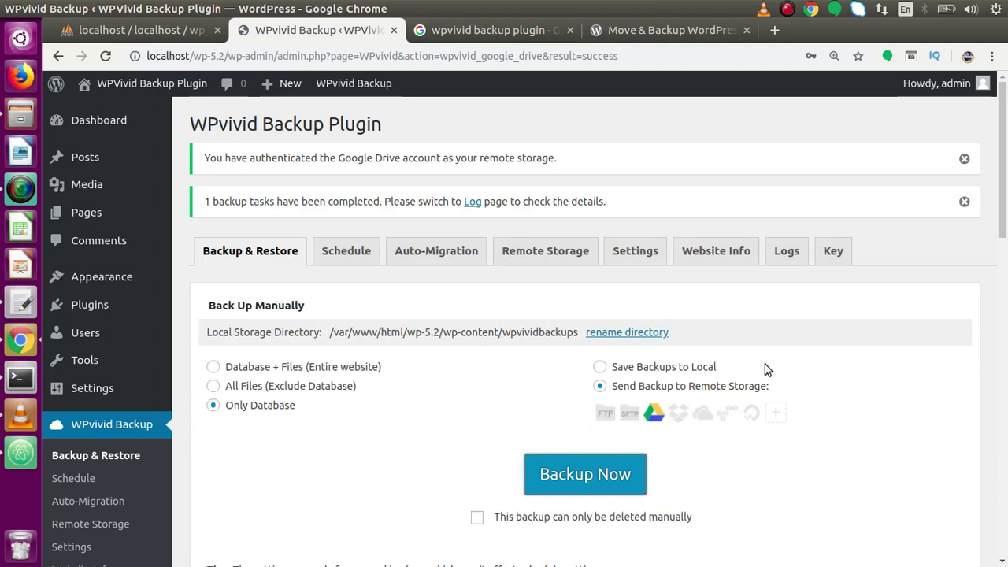
pyautogui.moveTo(1005, 153); pyautogui.dragTo(997, 377)
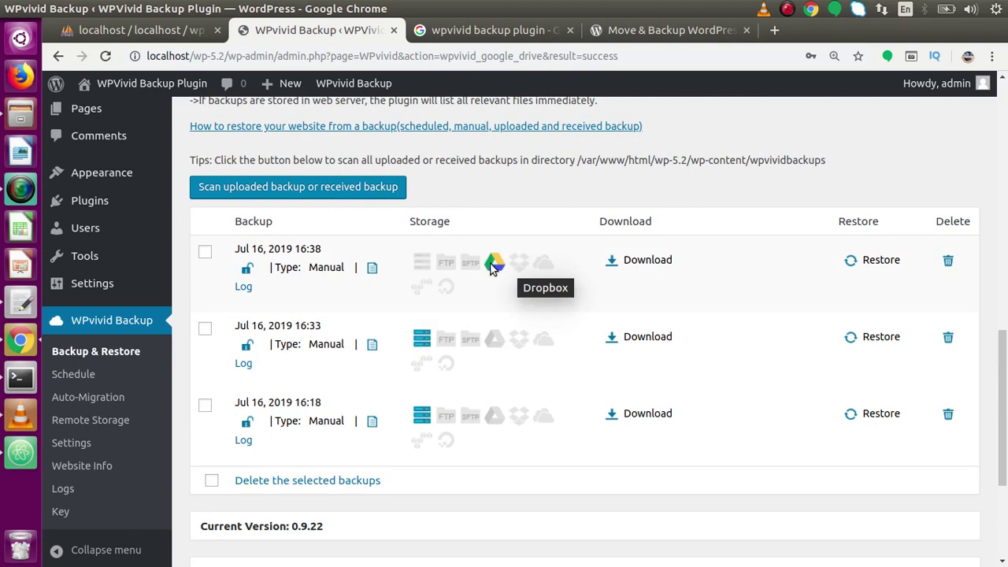
# Search for gmail in a new browser tab and open the Gmail inbox.
pyautogui.doubleClick(775, 32)
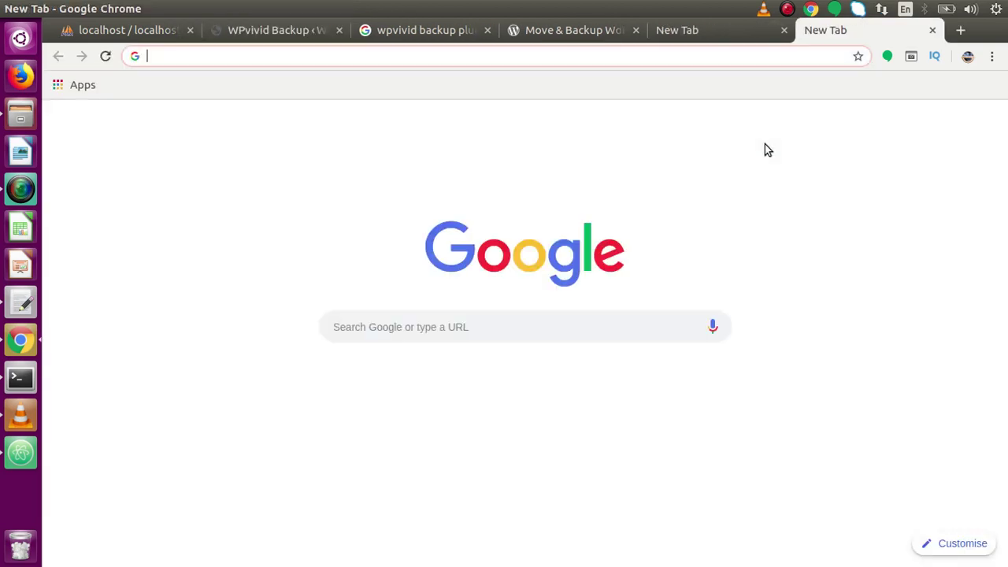
pyautogui.write('gmai')
pyautogui.press('Return')
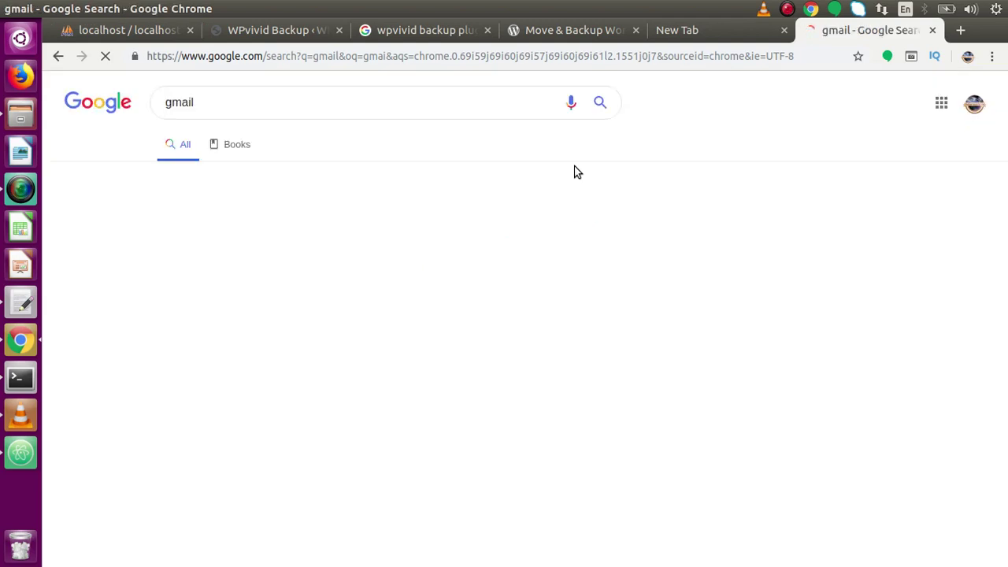
pyautogui.click(237, 214)
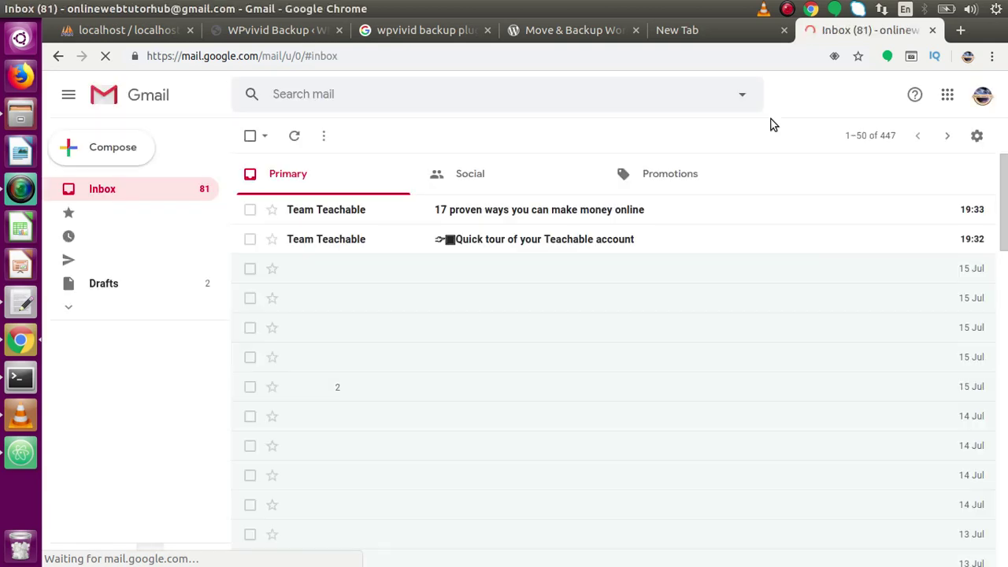
# Open Google Drive from Gmail's Google apps, dismiss the offline notice and close the Gmail tab.
pyautogui.click(948, 94)
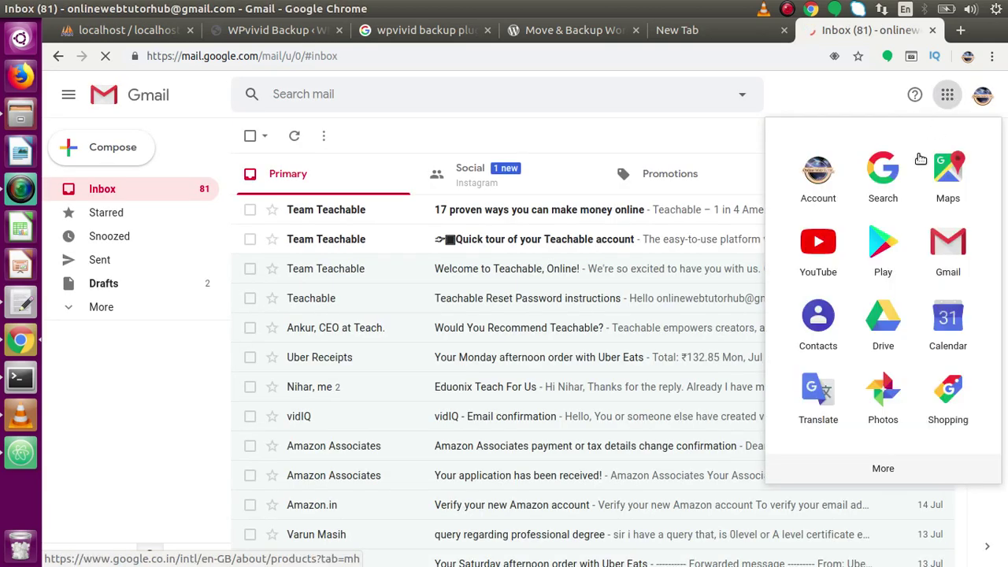
pyautogui.click(882, 316)
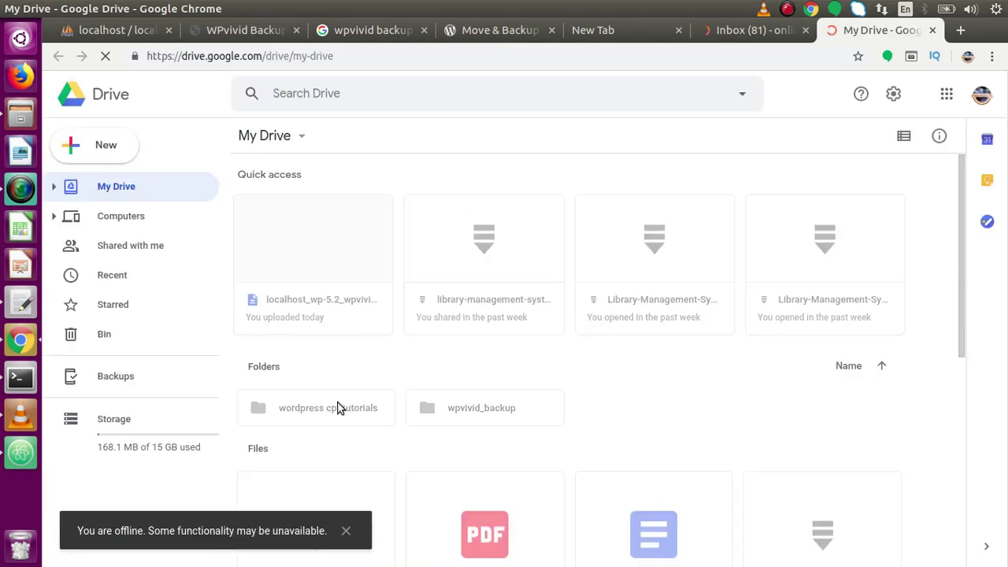
pyautogui.click(346, 531)
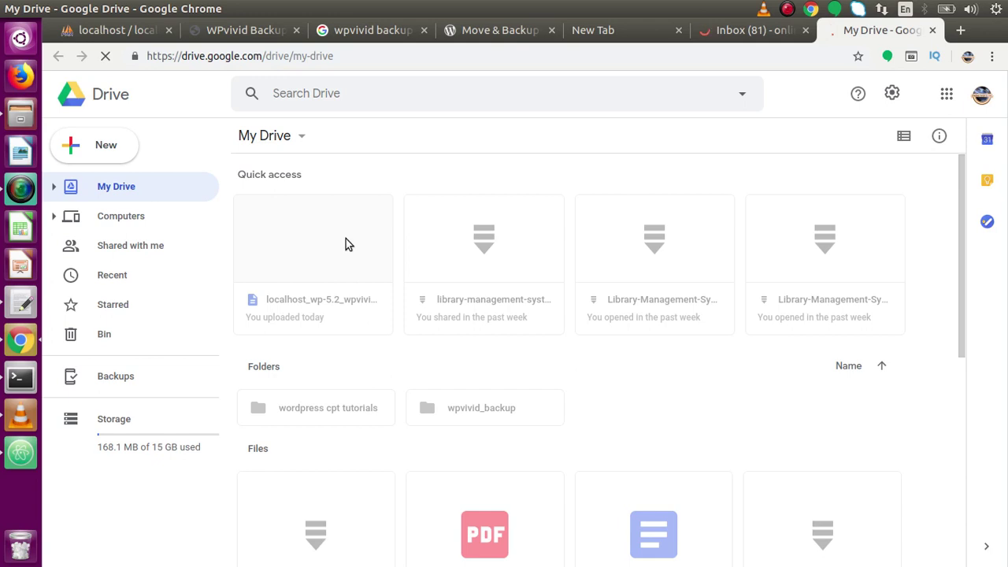
pyautogui.click(805, 30)
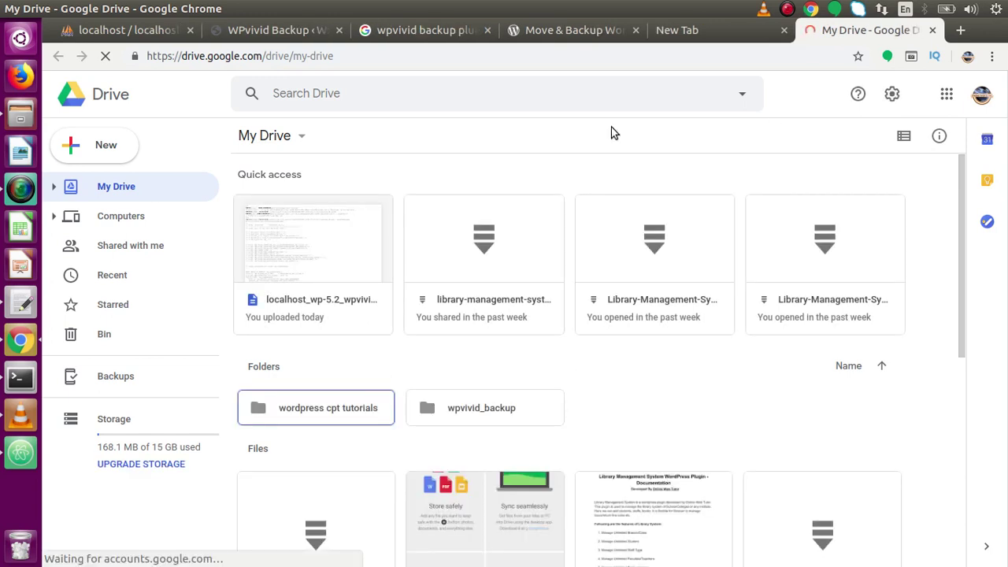
# Return to the WPvivid Backup page and review the backup list and the manual backup options.
pyautogui.click(297, 35)
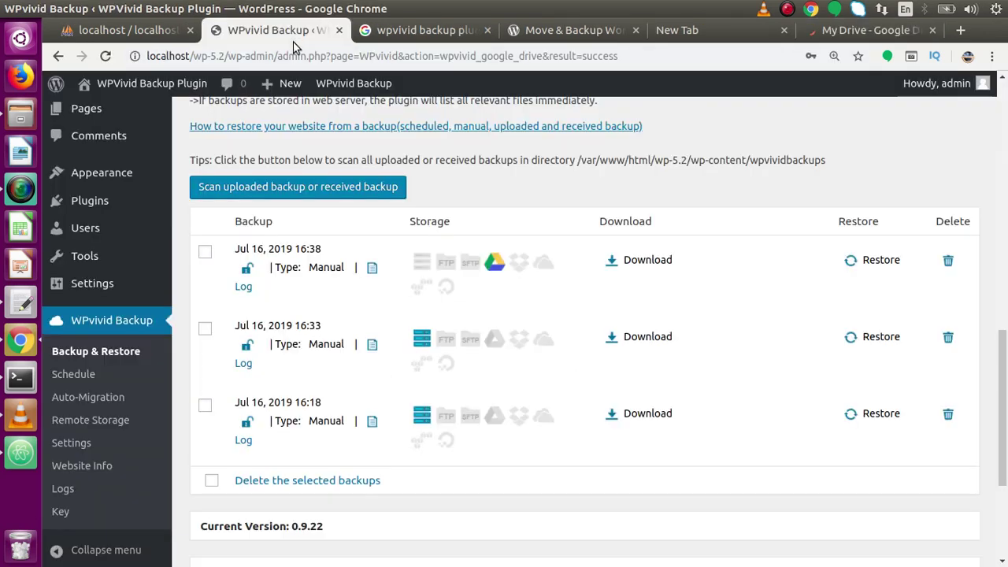
pyautogui.moveTo(1003, 365)
pyautogui.mouseDown()
pyautogui.moveTo(1005, 117)
pyautogui.moveTo(1004, 373)
pyautogui.mouseUp()
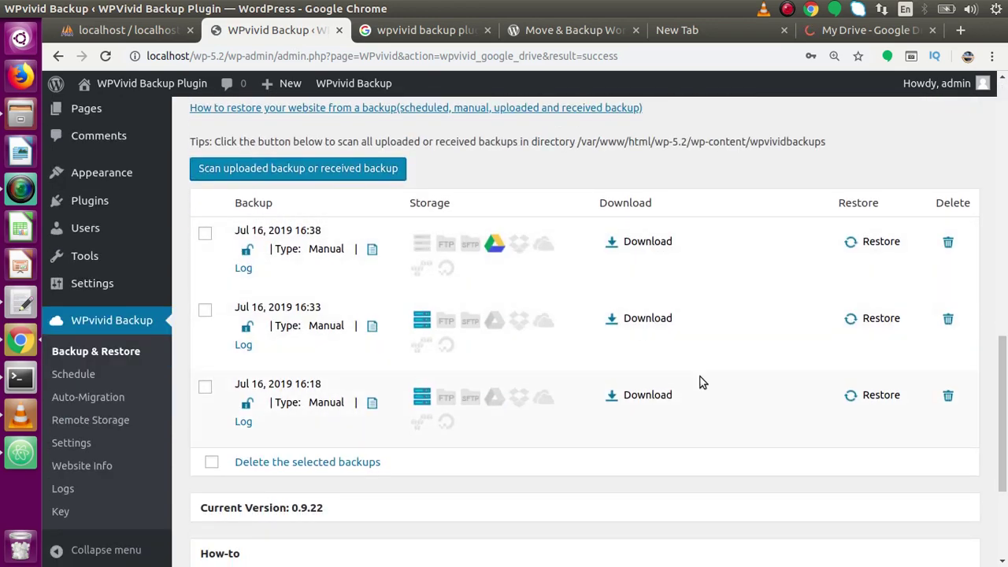
pyautogui.moveTo(1004, 376); pyautogui.dragTo(1002, 146)
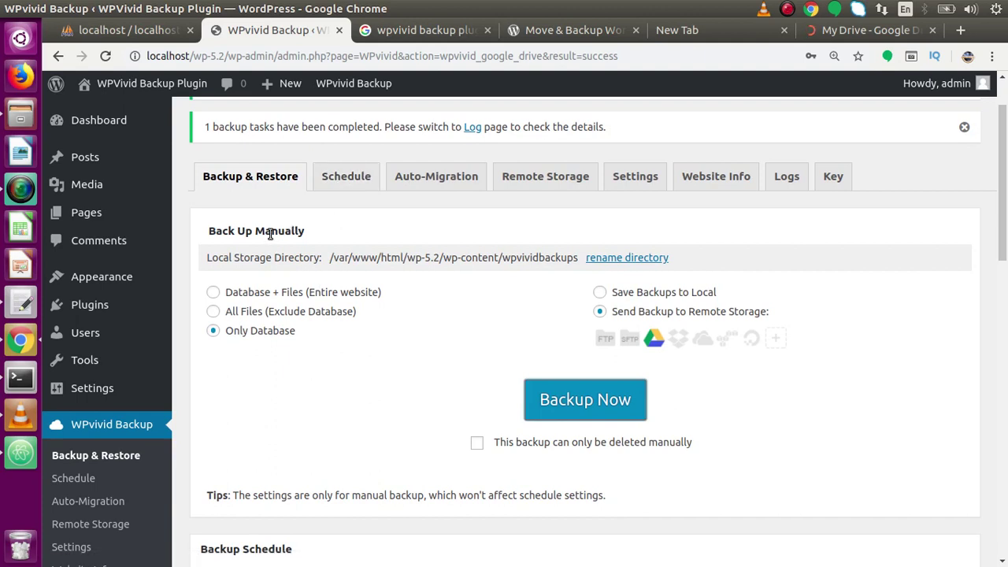
# Open the plugin's schedule settings and enable the backup schedule.
pyautogui.click(345, 180)
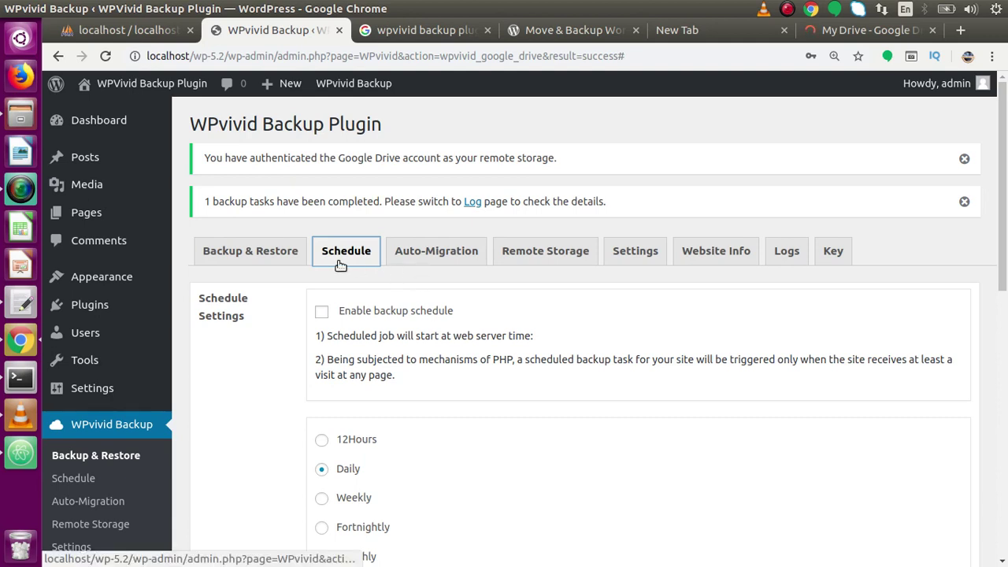
pyautogui.scroll(-3, 363, 221)
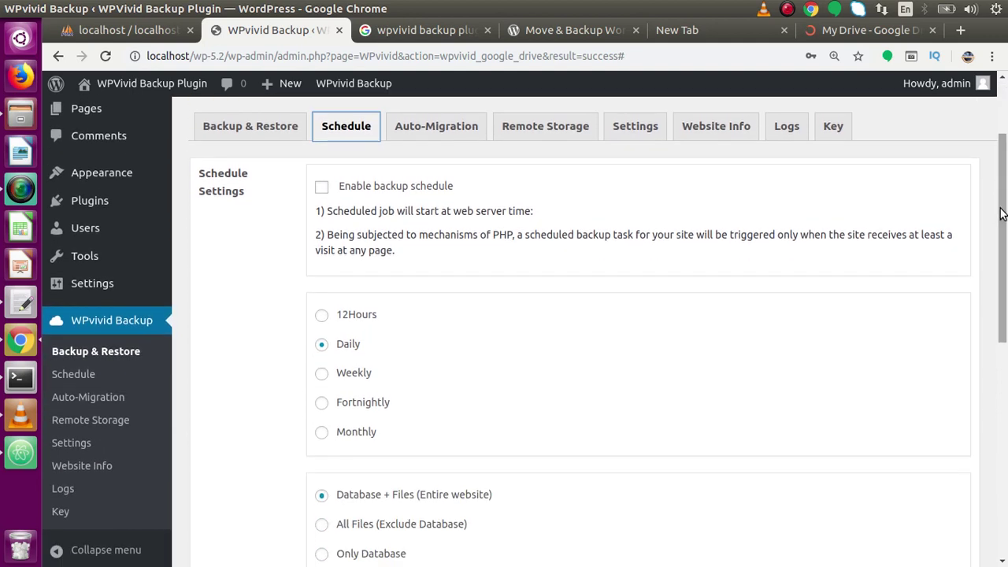
pyautogui.click(321, 187)
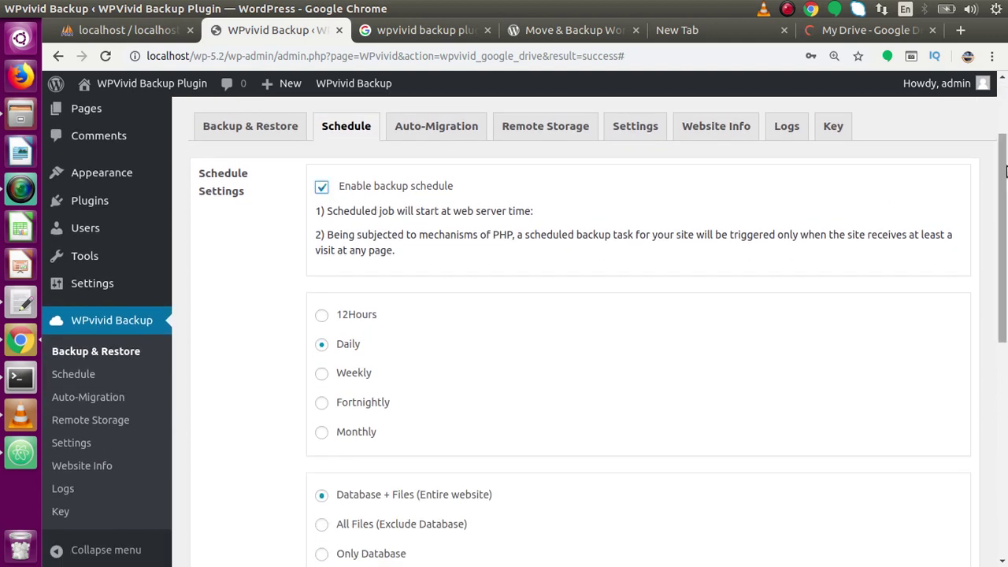
# Set the backup schedule's frequency to Monthly and review the content and storage options on the schedule page.
pyautogui.scroll(-3, 575, 245)
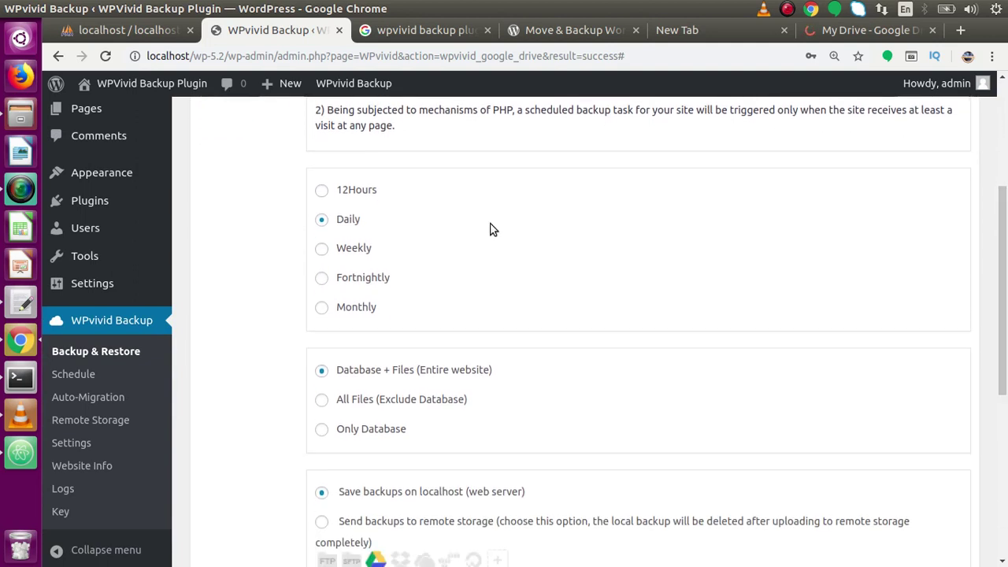
pyautogui.click(323, 192)
pyautogui.click(322, 222)
pyautogui.click(323, 249)
pyautogui.click(322, 280)
pyautogui.click(323, 306)
pyautogui.scroll(-3, 1006, 240)
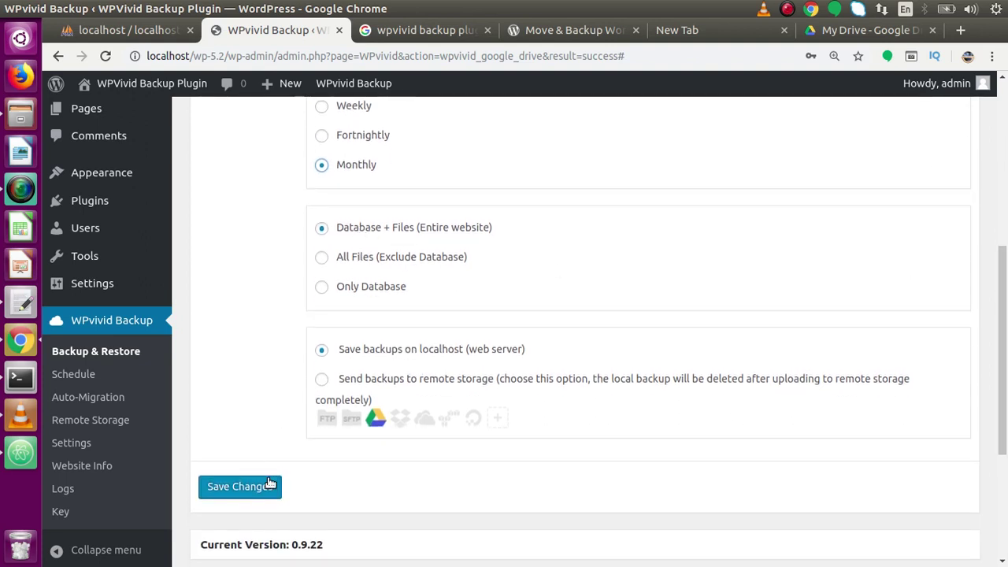
pyautogui.scroll(4, 1004, 347)
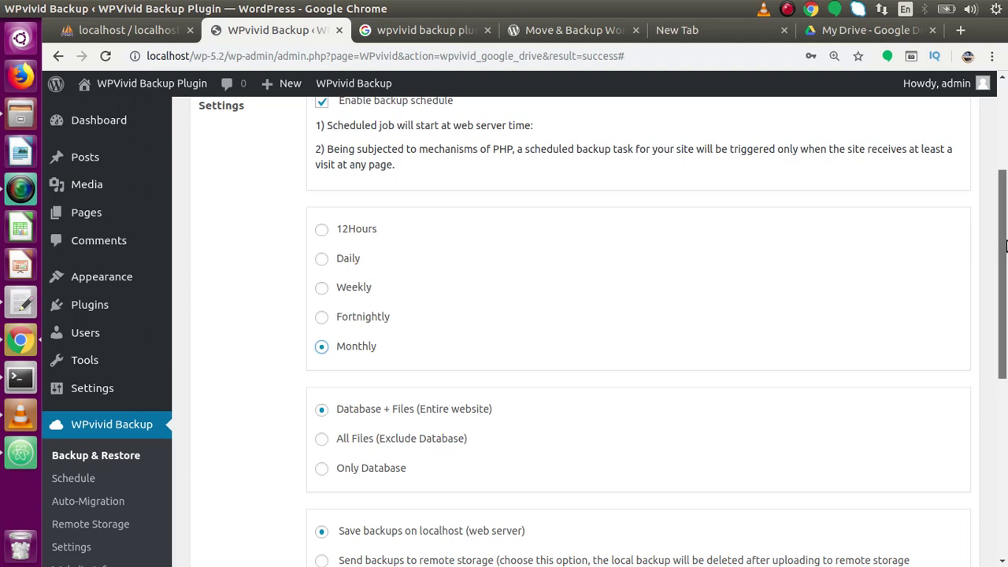
pyautogui.scroll(3, 1002, 189)
pyautogui.moveTo(1003, 189); pyautogui.dragTo(1001, 364)
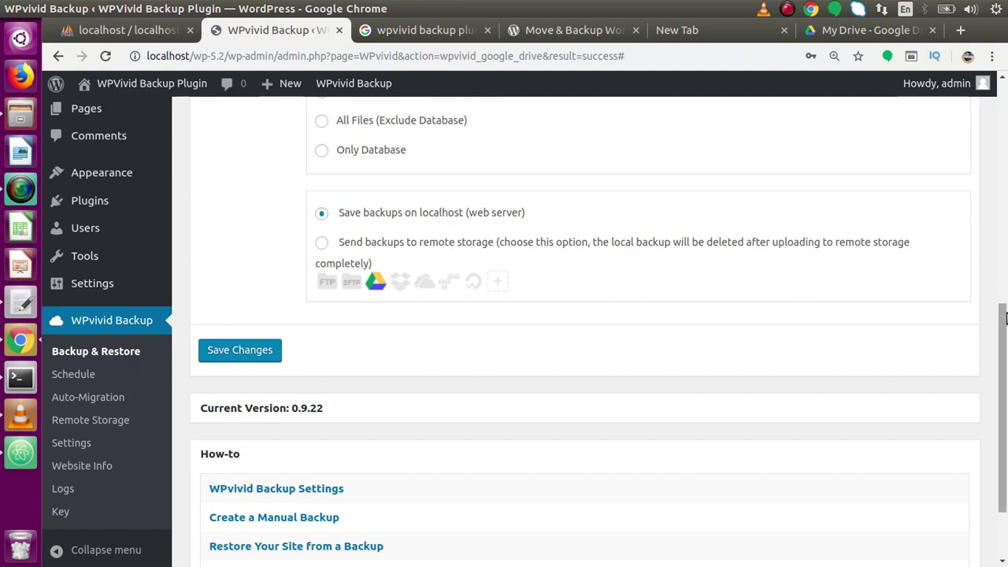
pyautogui.moveTo(1006, 339); pyautogui.dragTo(993, 101)
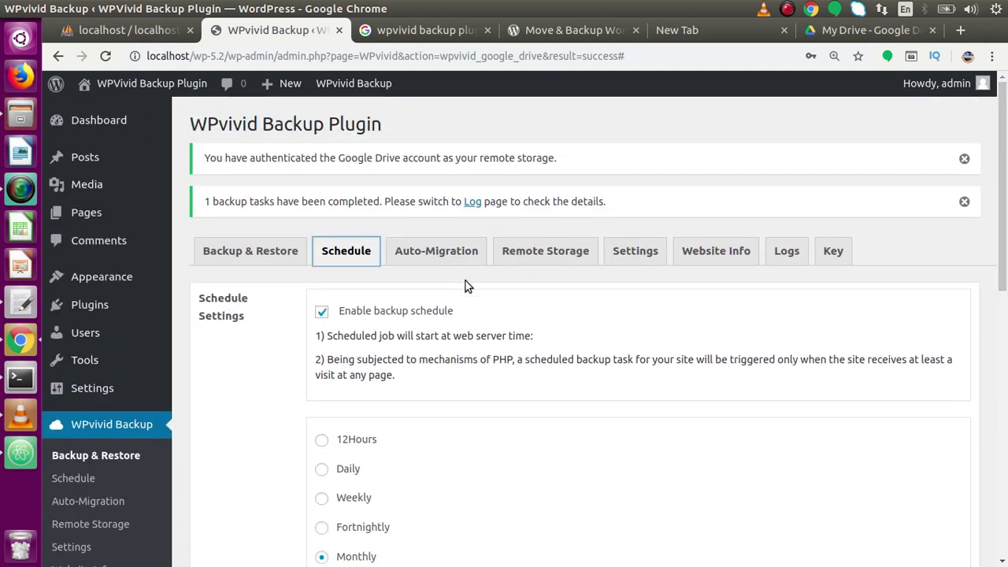
# Open the plugin's Auto-Migration page and read the instructions on how to get a site key.
pyautogui.click(444, 263)
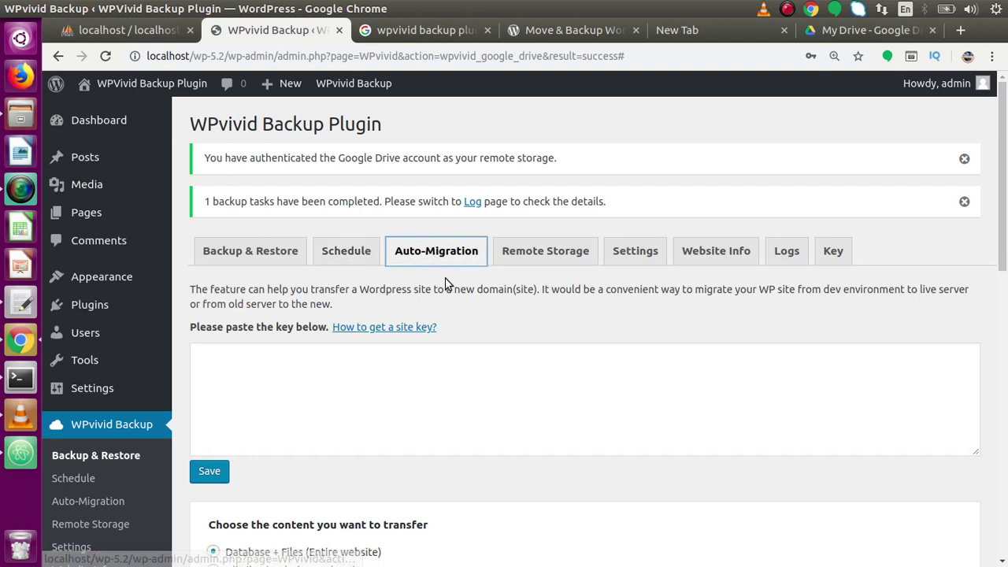
pyautogui.click(456, 394)
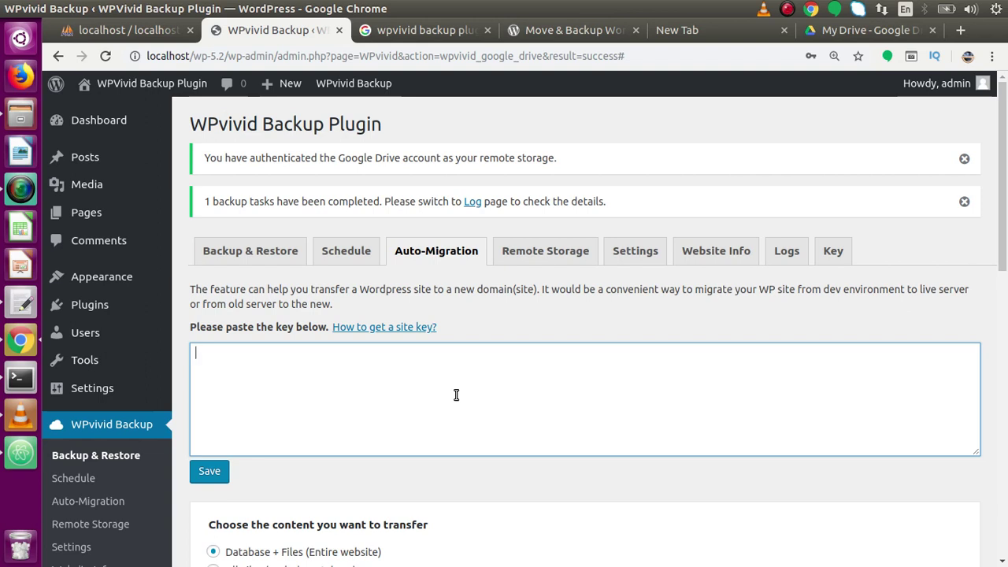
pyautogui.click(379, 330)
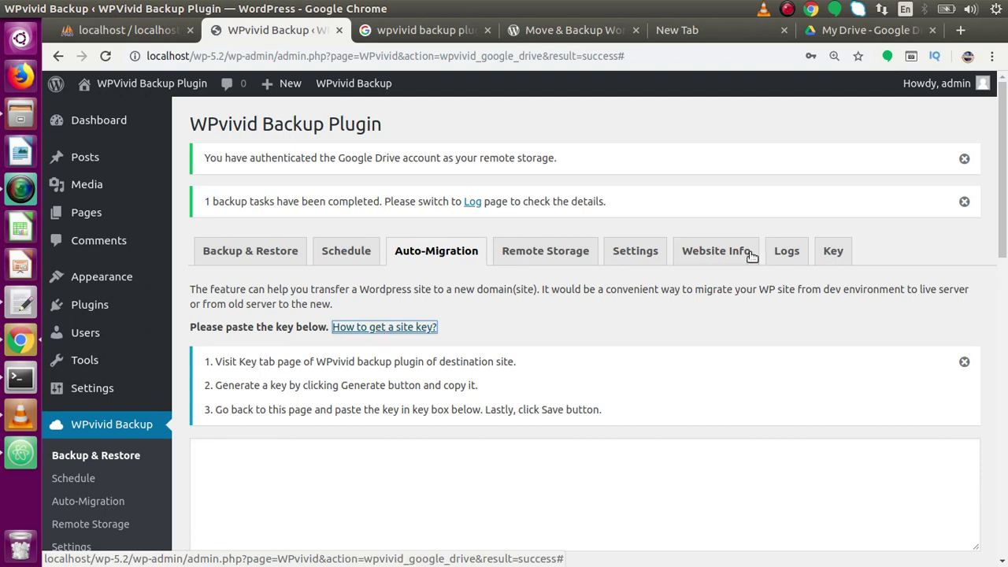
pyautogui.scroll(-3, 1005, 209)
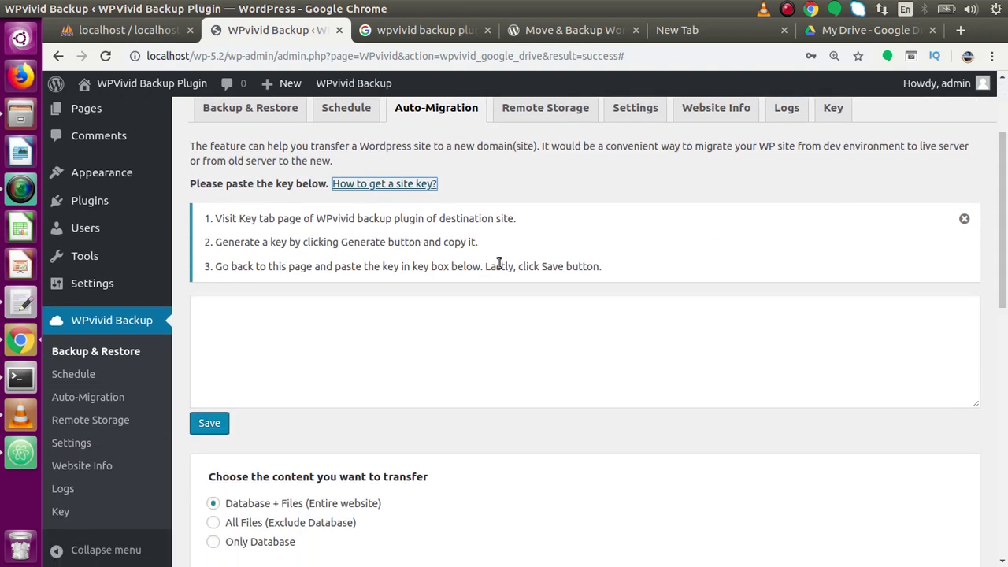
pyautogui.moveTo(611, 271); pyautogui.dragTo(211, 218)
pyautogui.click(498, 236)
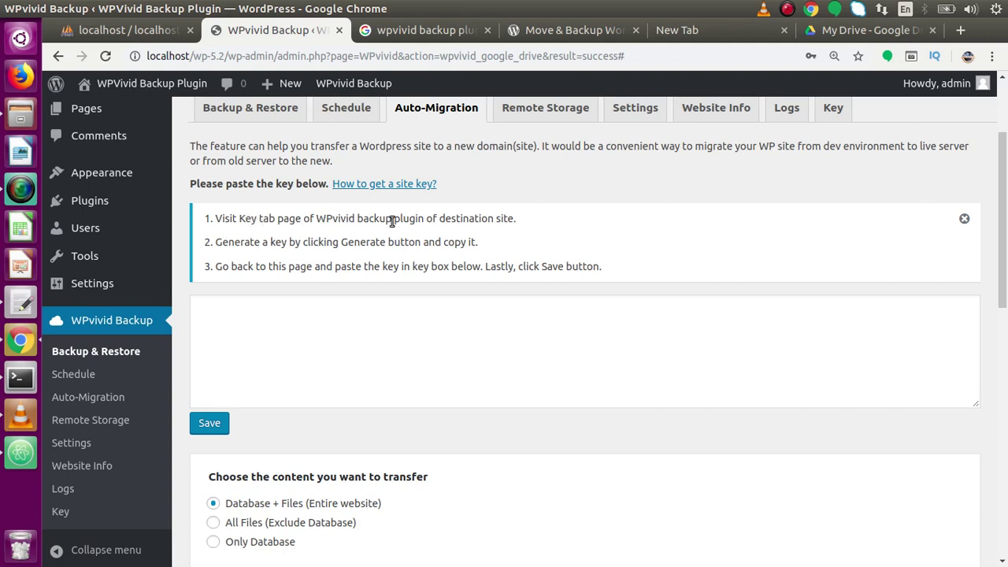
pyautogui.scroll(1, 787, 201)
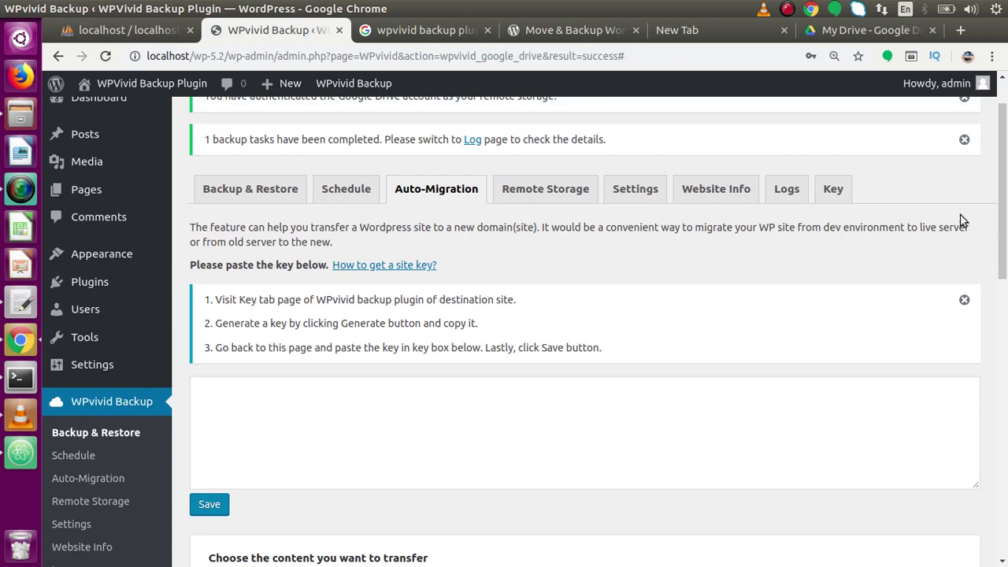
# Open the plugin's Key page and generate a site key that expires in 2 hours.
pyautogui.click(838, 193)
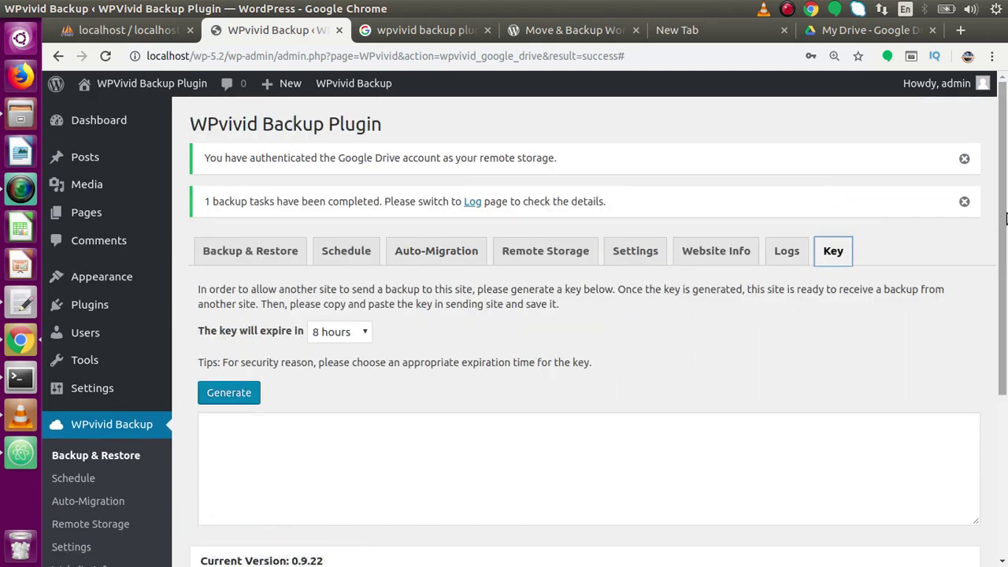
pyautogui.scroll(-1, 1004, 270)
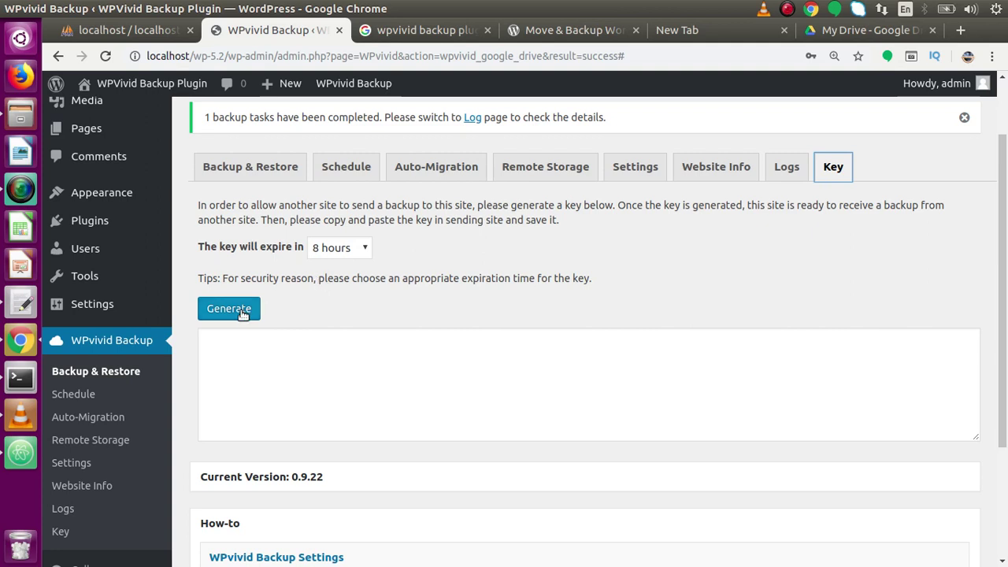
pyautogui.click(335, 249)
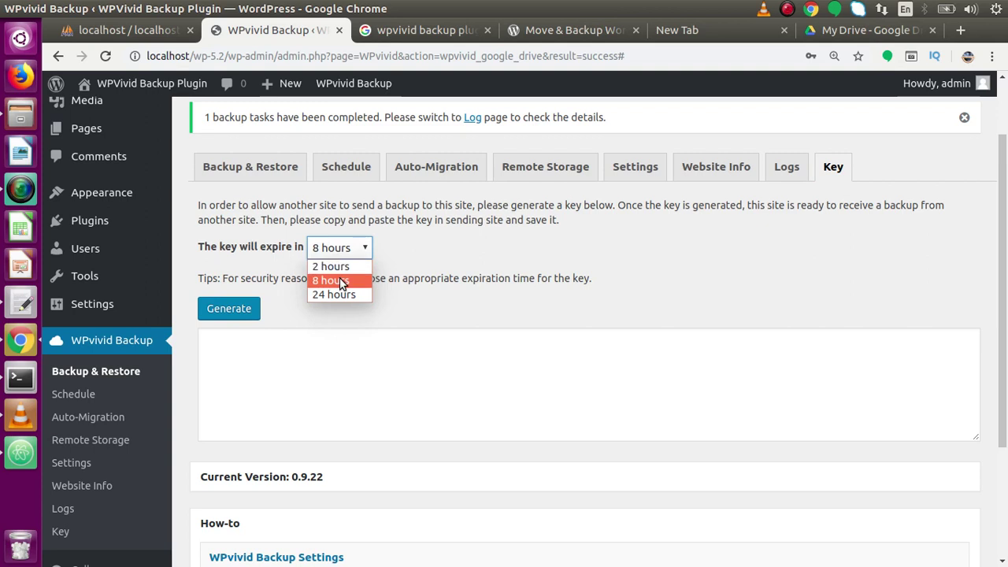
pyautogui.click(391, 265)
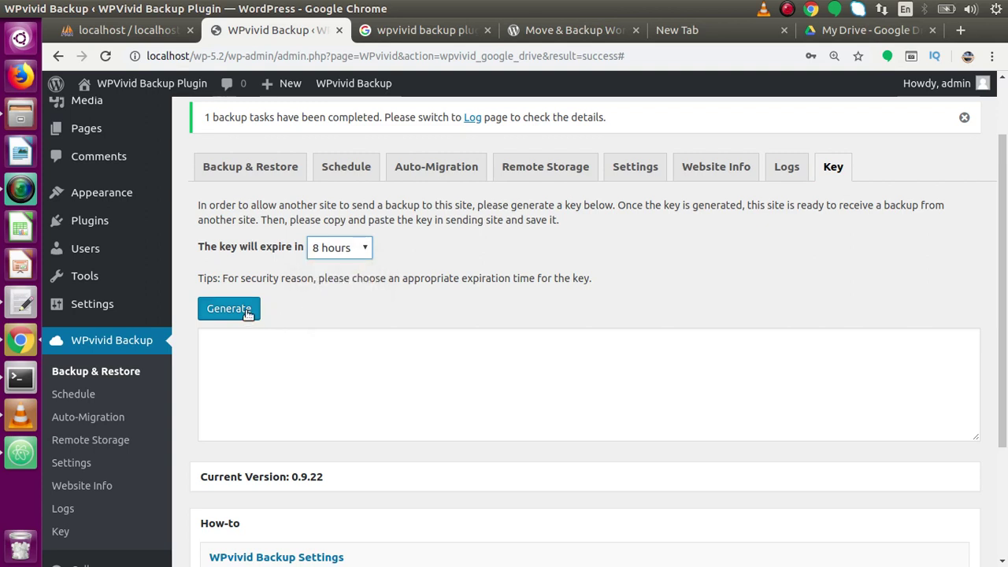
pyautogui.click(342, 252)
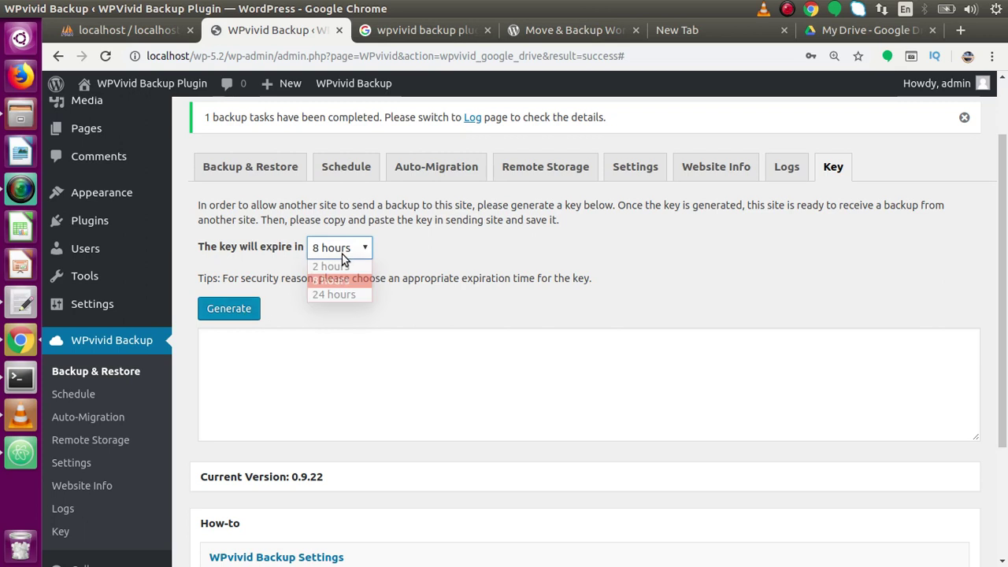
pyautogui.click(342, 268)
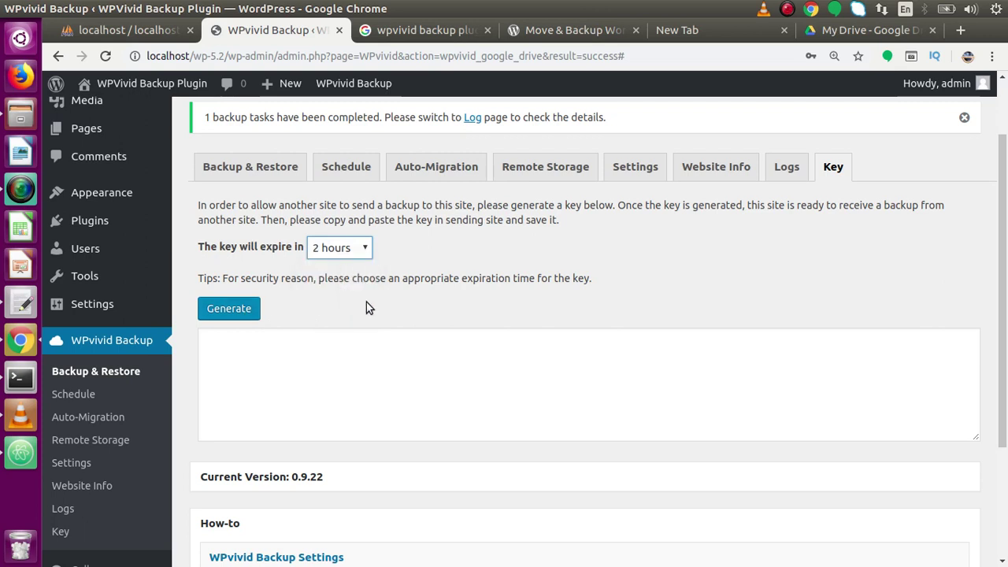
pyautogui.click(243, 310)
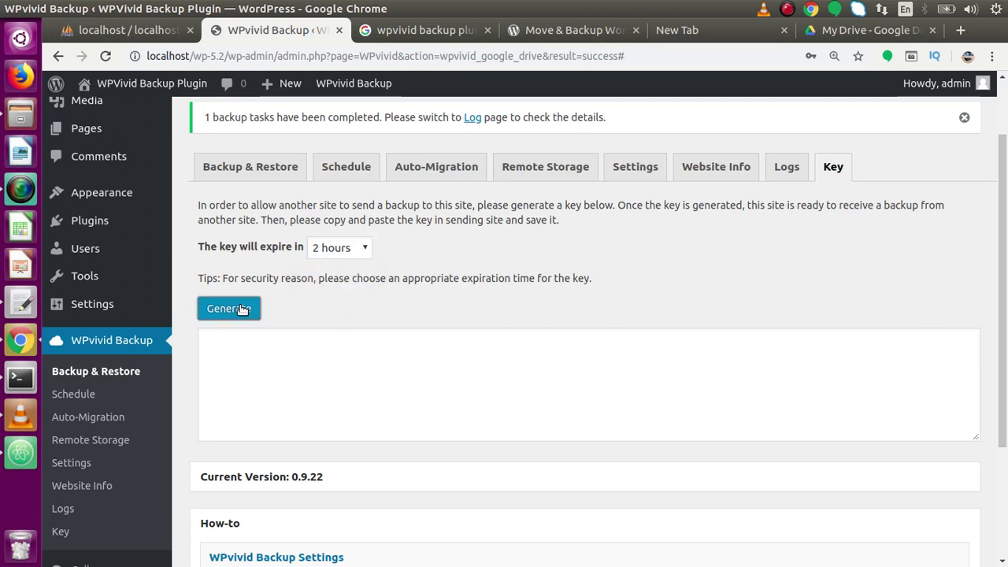
# Select and copy the entire generated site key.
pyautogui.moveTo(1006, 205); pyautogui.dragTo(1006, 269)
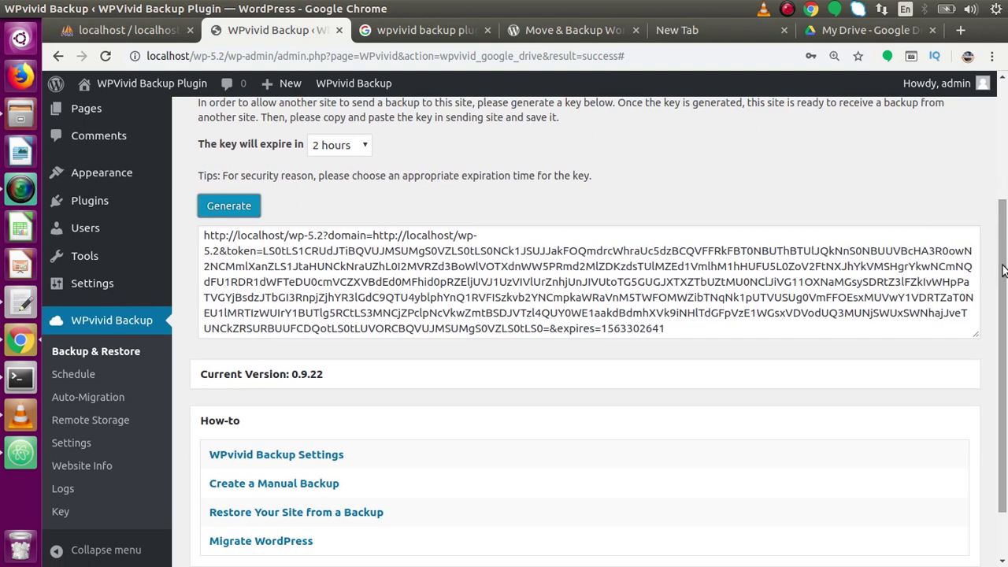
pyautogui.moveTo(673, 329); pyautogui.dragTo(356, 300)
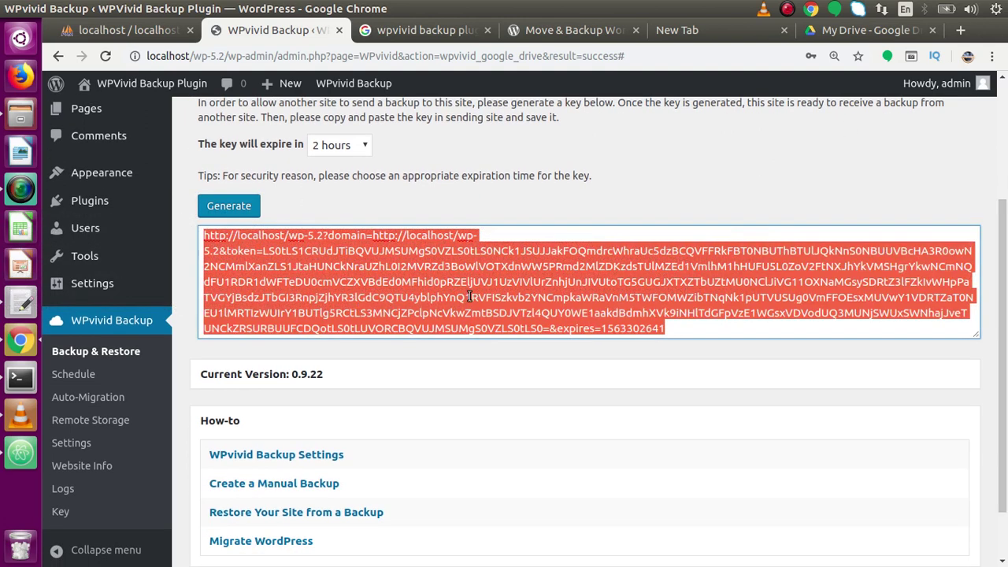
pyautogui.click(695, 299)
pyautogui.hotkey('ctrl', 'a')
pyautogui.click(690, 201)
pyautogui.scroll(1, 690, 203)
pyautogui.tripleClick(438, 346)
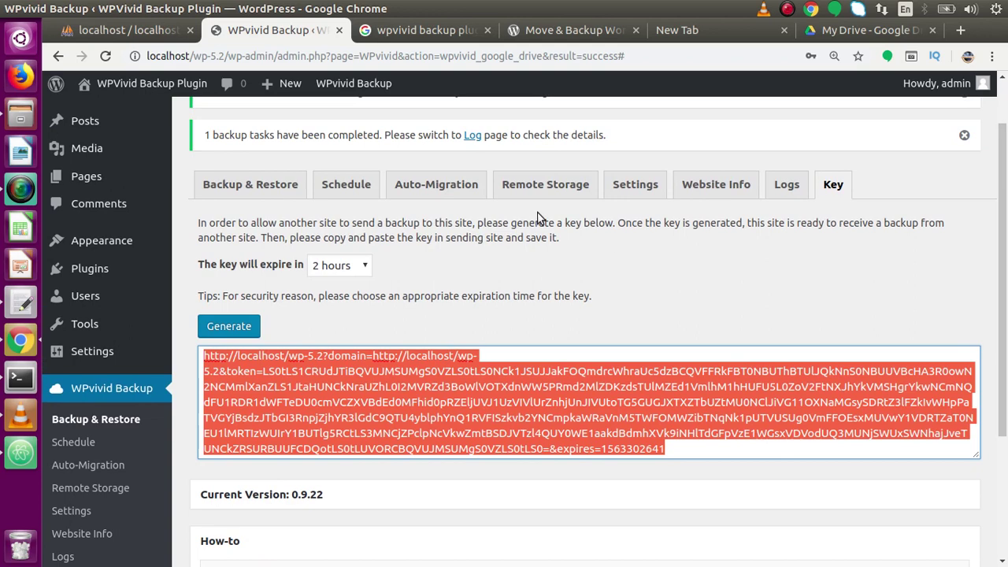
# Paste the copied site key into the Auto-Migration key box, try to save it and dismiss the alert.
pyautogui.click(430, 186)
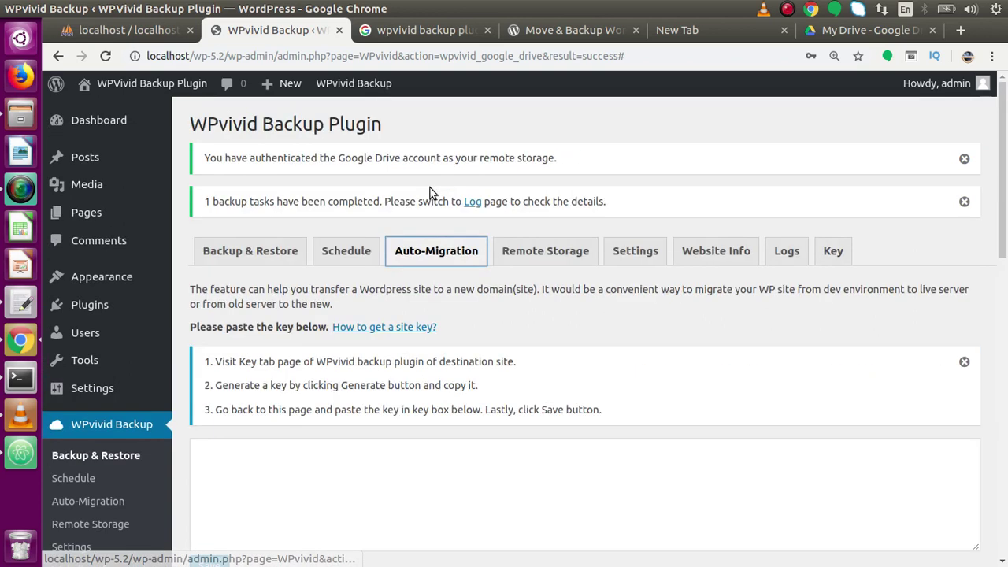
pyautogui.scroll(-3, 1006, 162)
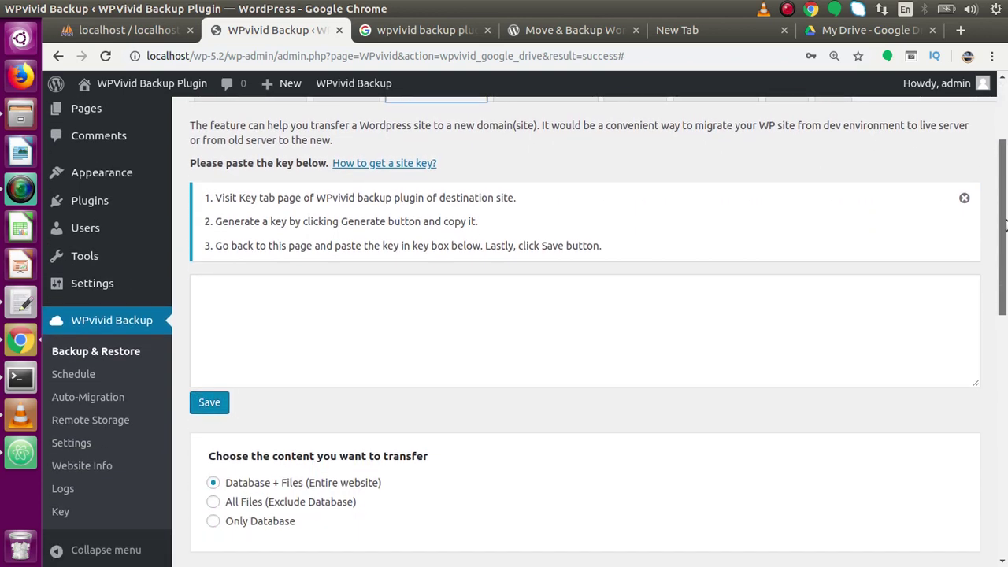
pyautogui.click(370, 310)
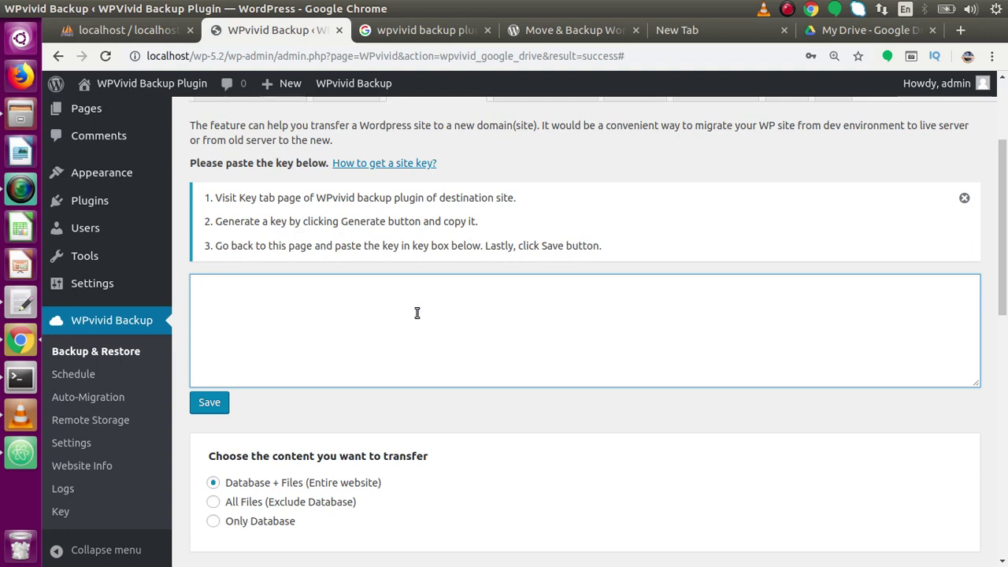
pyautogui.hotkey('ctrl', 'v')
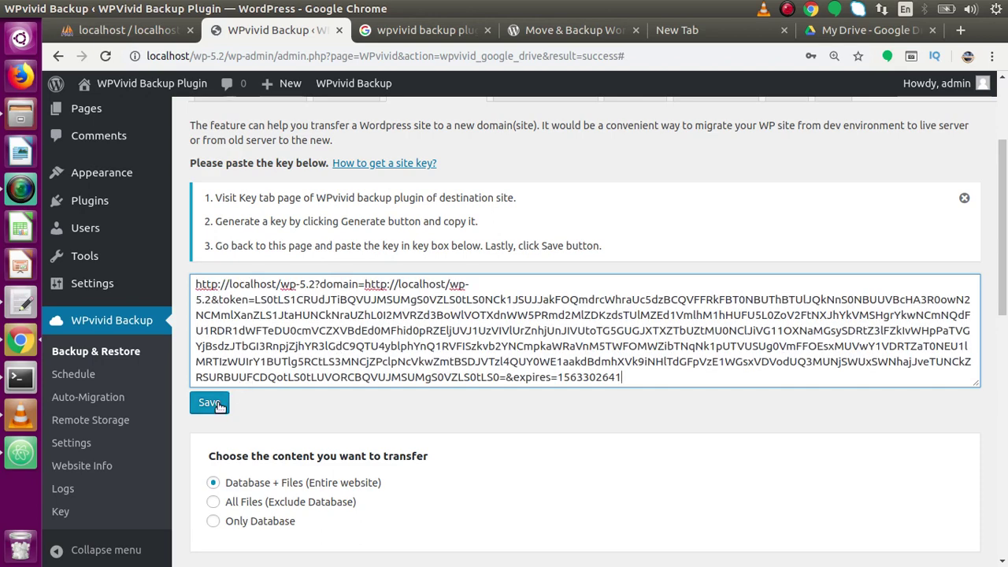
pyautogui.scroll(-3, 315, 394)
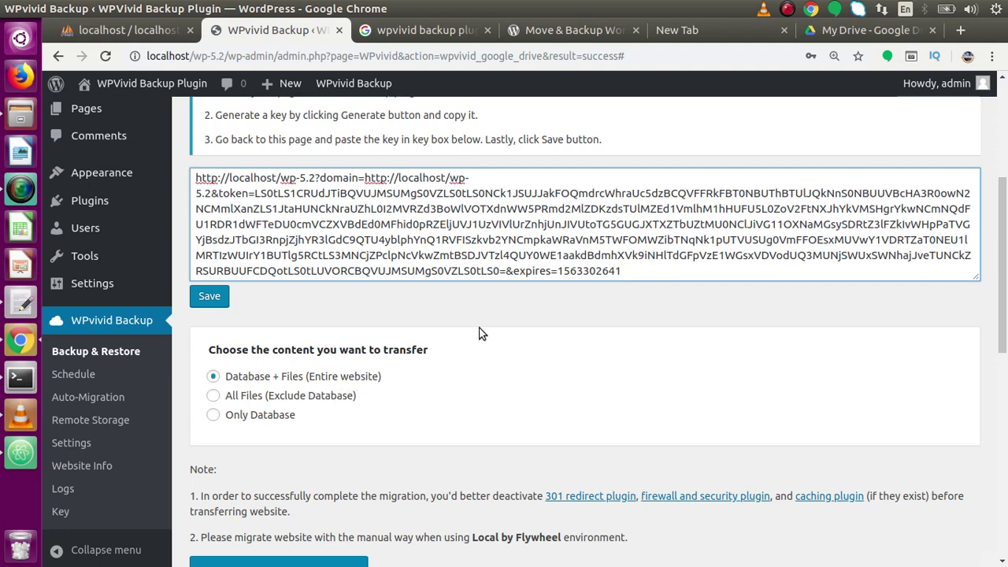
pyautogui.click(203, 308)
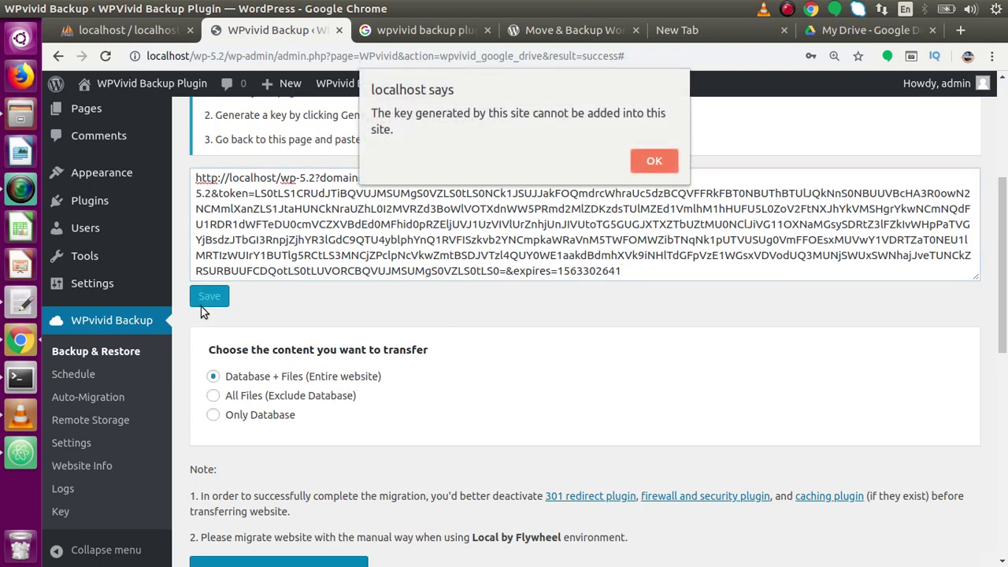
pyautogui.click(639, 160)
# Review the pasted key on the Auto-Migration page, the generated key on the Key page and the site's address.
pyautogui.scroll(4, 1004, 192)
pyautogui.scroll(-2, 1004, 191)
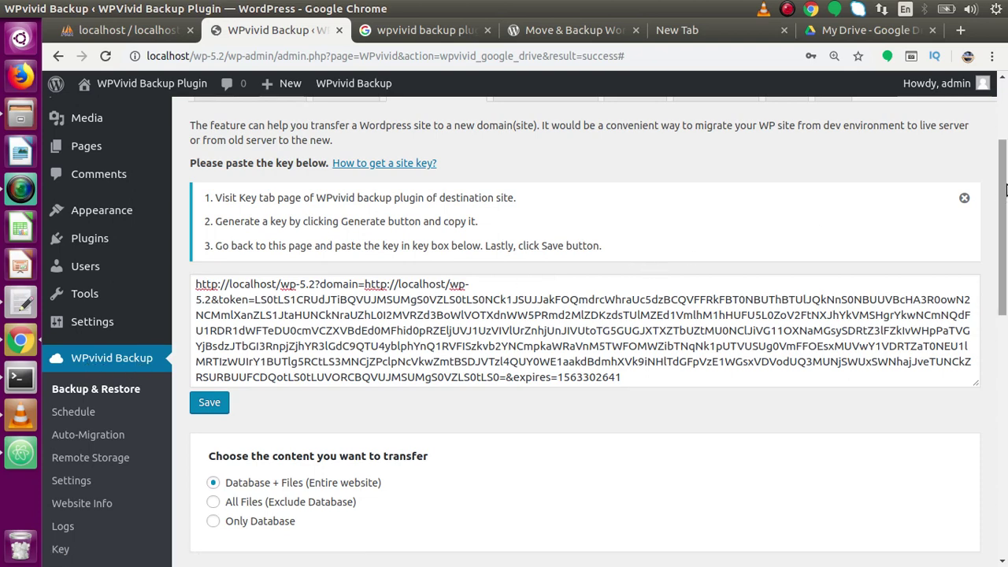
pyautogui.scroll(2, 1006, 154)
pyautogui.click(831, 191)
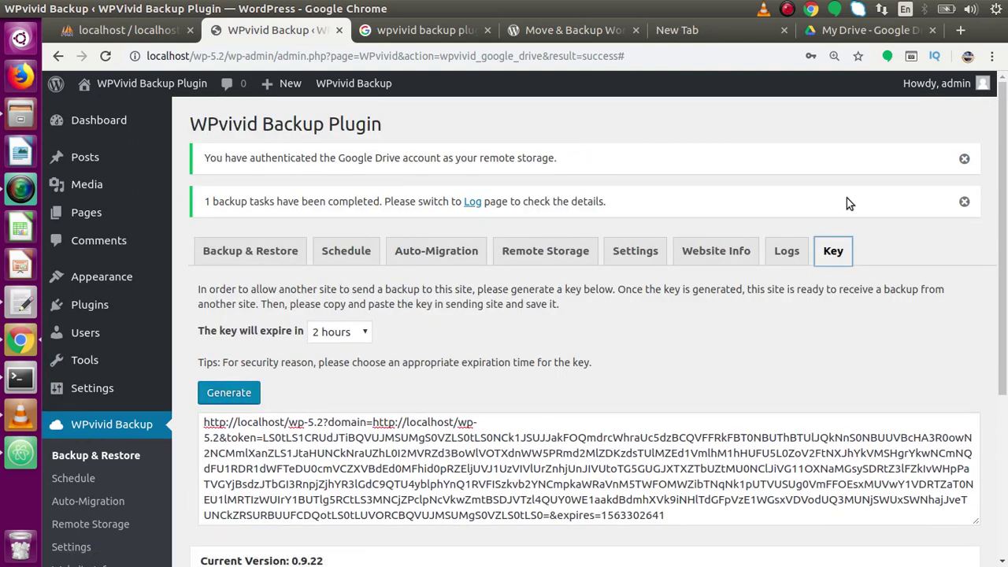
pyautogui.moveTo(1005, 164); pyautogui.dragTo(1006, 203)
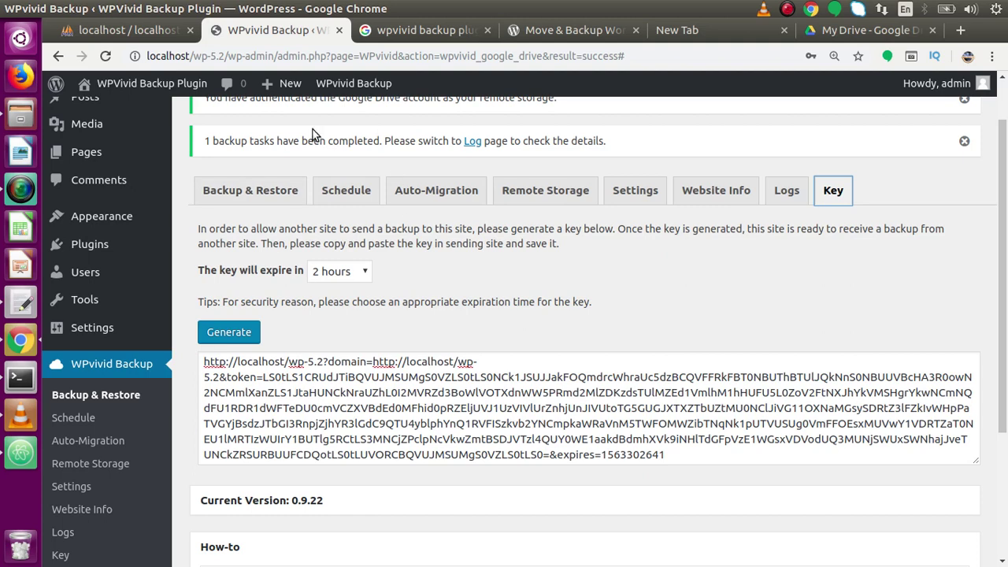
pyautogui.moveTo(225, 56); pyautogui.dragTo(204, 56)
pyautogui.click(379, 143)
# Select the generated key on the Key page again, and return to Auto-Migration to examine the key box and instructions.
pyautogui.click(829, 190)
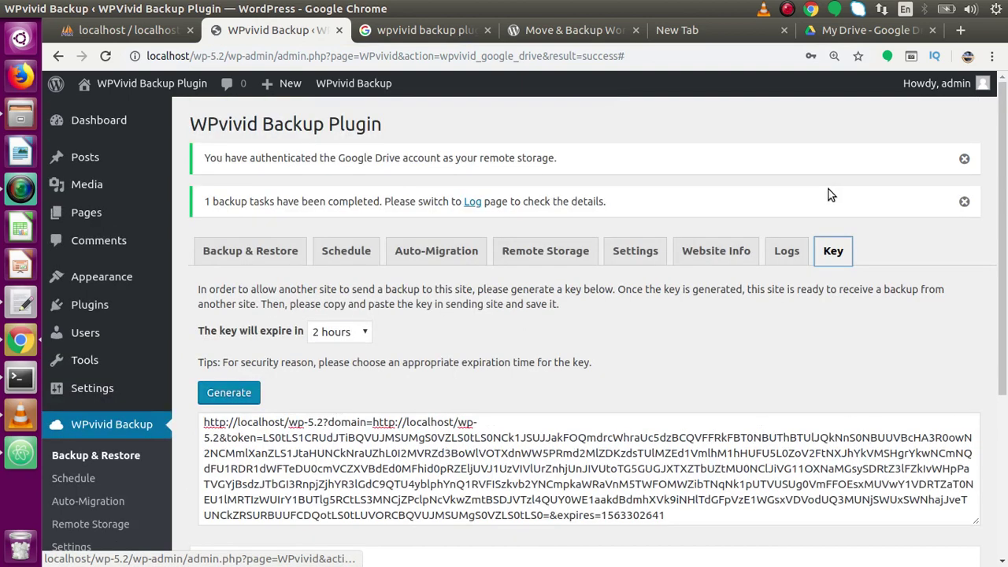
pyautogui.scroll(-2, 829, 259)
pyautogui.tripleClick(733, 328)
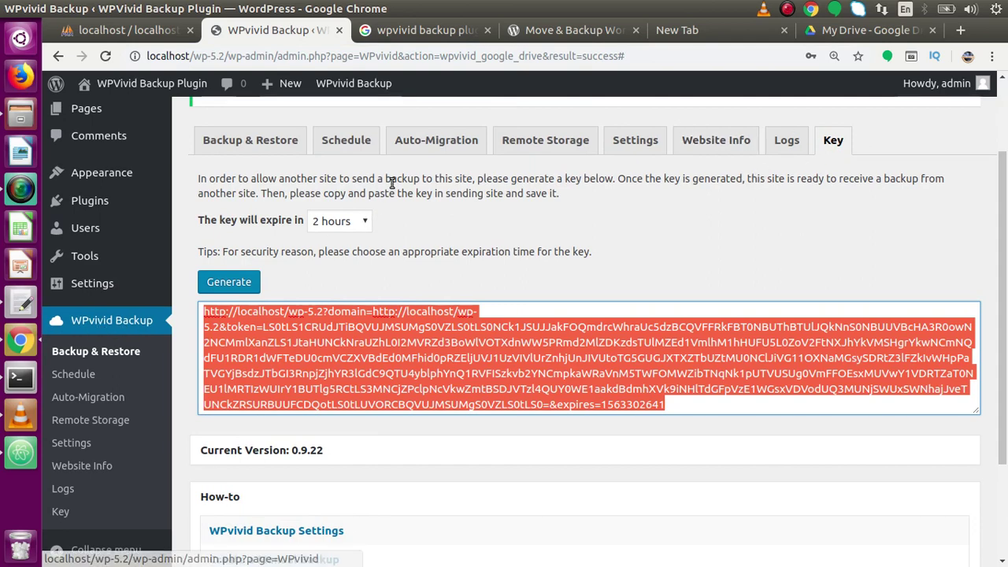
pyautogui.click(437, 140)
pyautogui.scroll(-3, 1001, 187)
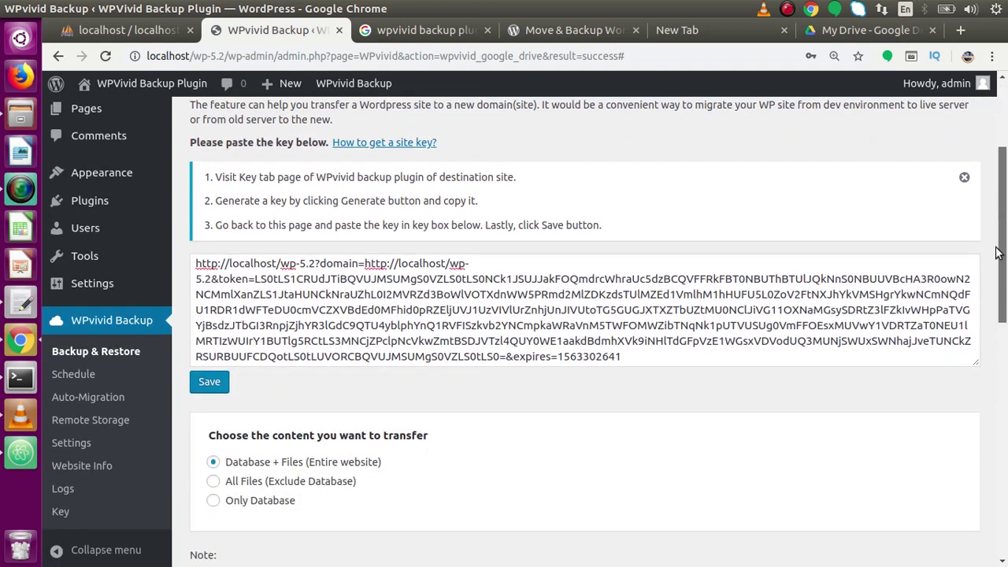
pyautogui.click(713, 316)
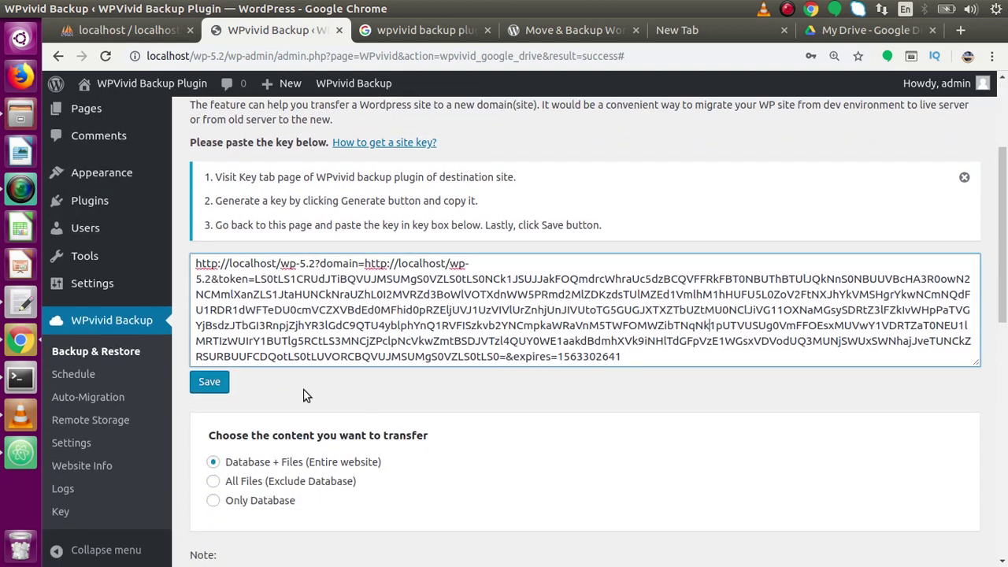
pyautogui.moveTo(1006, 196); pyautogui.dragTo(1006, 162)
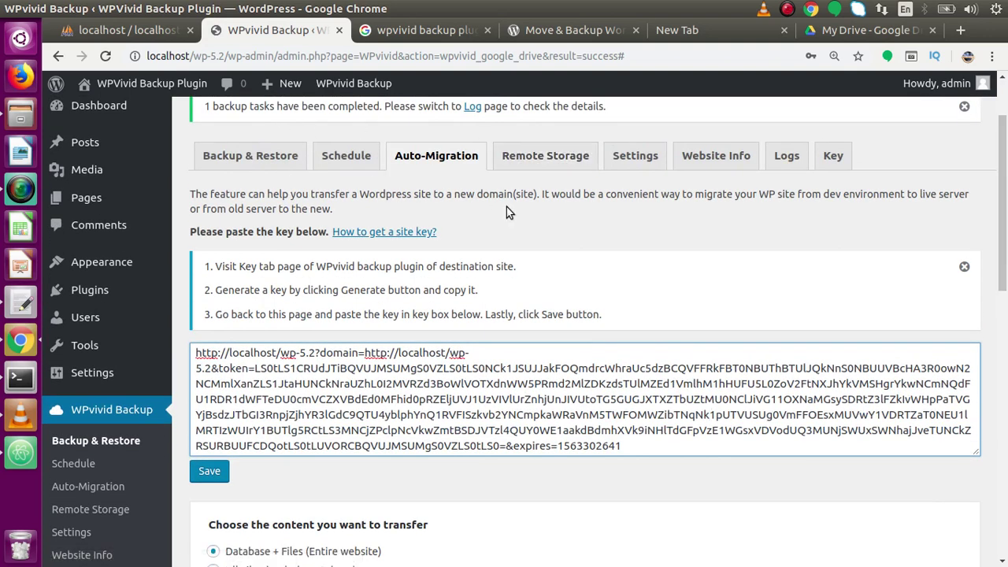
# Review the Remote Storage providers and FTP account form, and open the plugin's general settings.
pyautogui.click(540, 162)
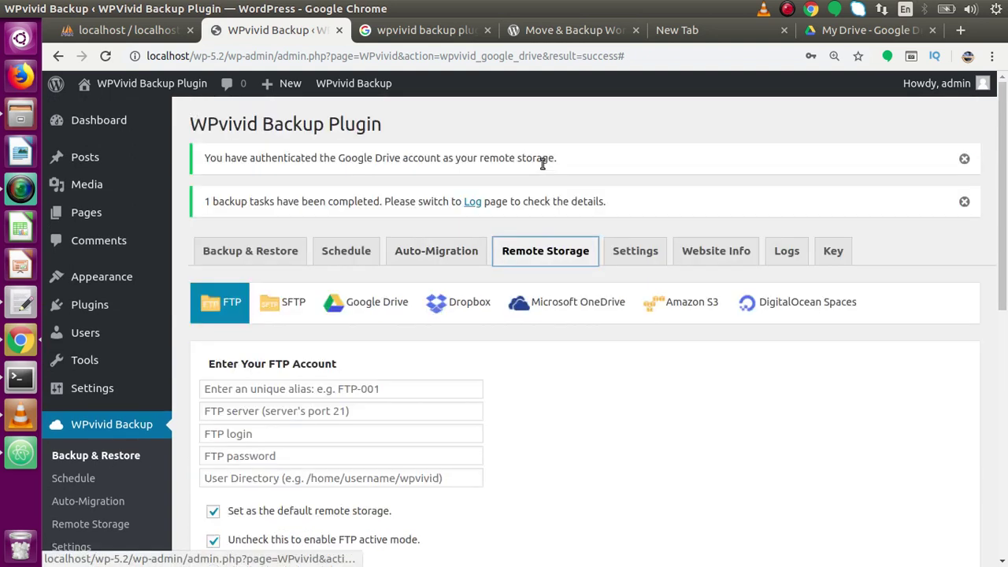
pyautogui.moveTo(1006, 165); pyautogui.dragTo(1006, 197)
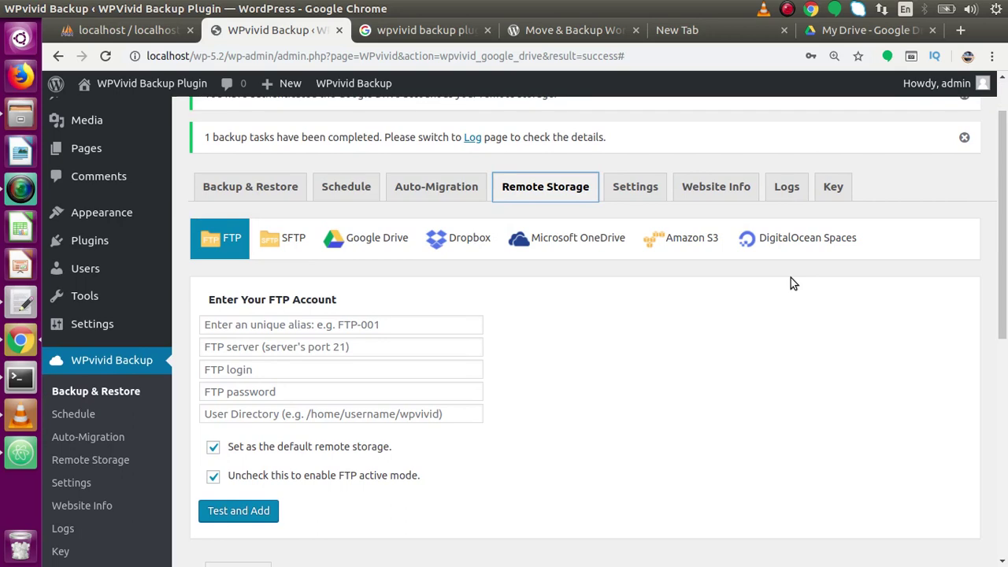
pyautogui.click(646, 193)
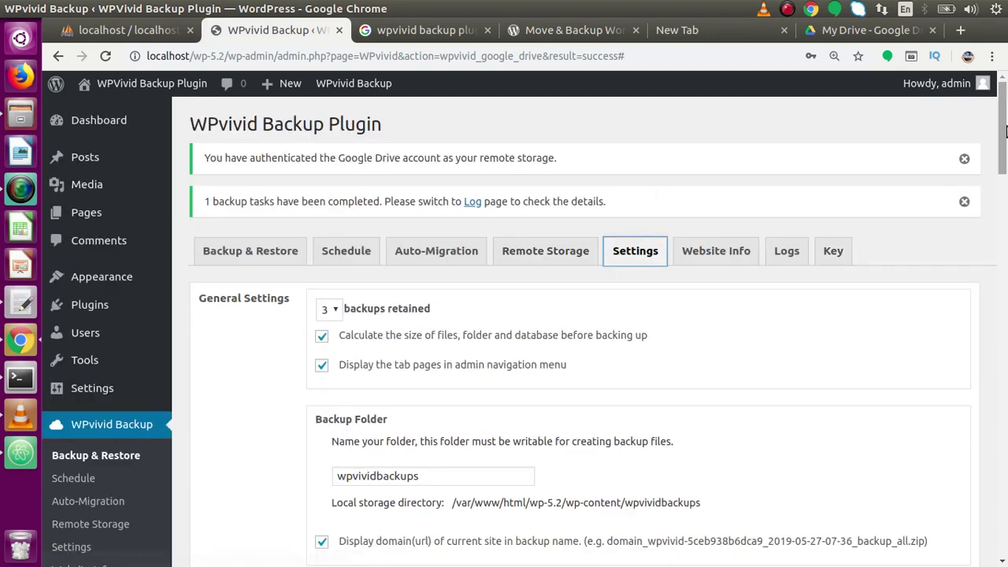
pyautogui.scroll(-3, 891, 238)
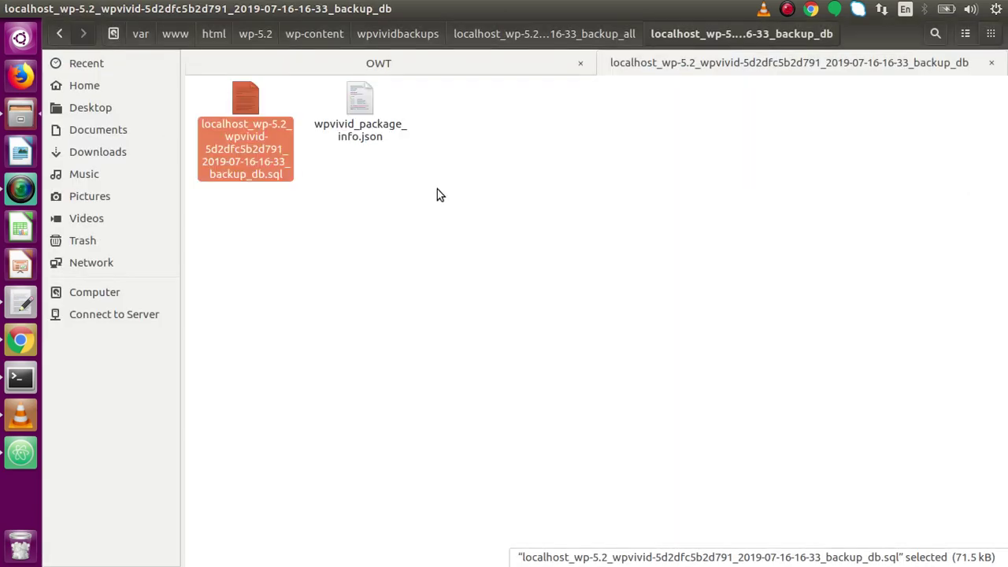
# Check the wpvividbackups folder inside wp-content in the file manager and return to the plugin settings in Chrome.
pyautogui.click(438, 195)
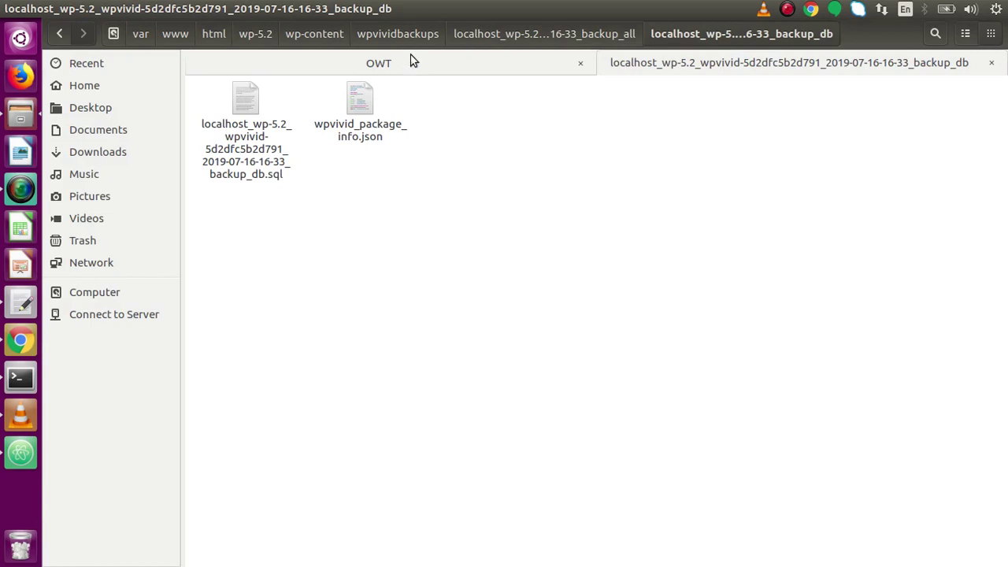
pyautogui.click(398, 34)
pyautogui.click(319, 34)
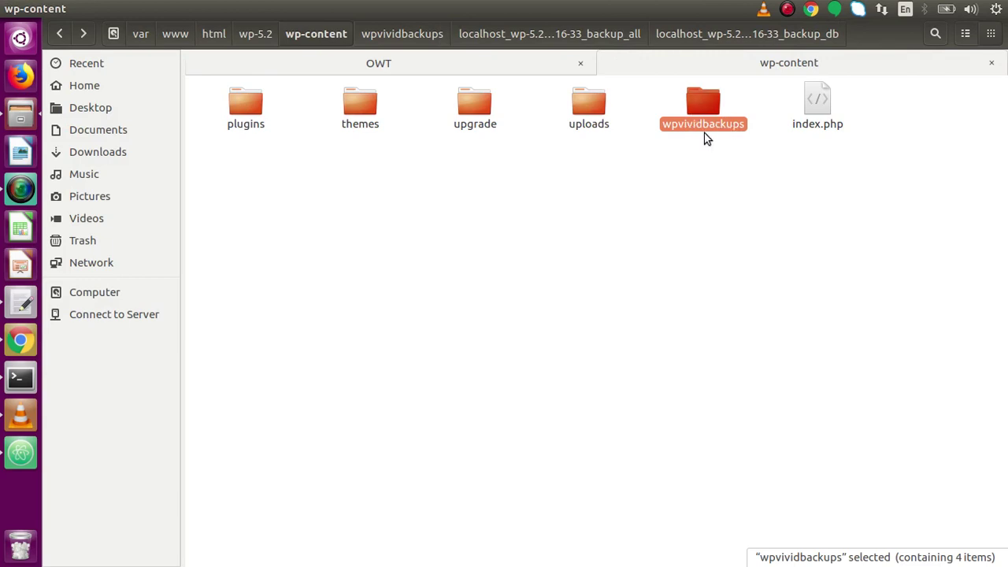
pyautogui.click(20, 340)
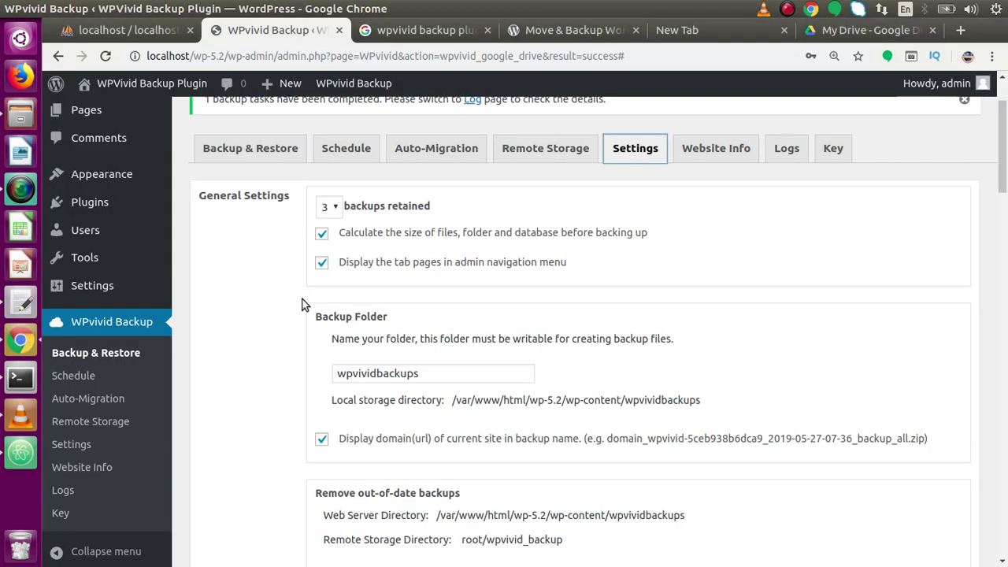
# Examine the Backup Folder name, local storage directory and Remove out-of-date backups settings.
pyautogui.scroll(-3, 815, 230)
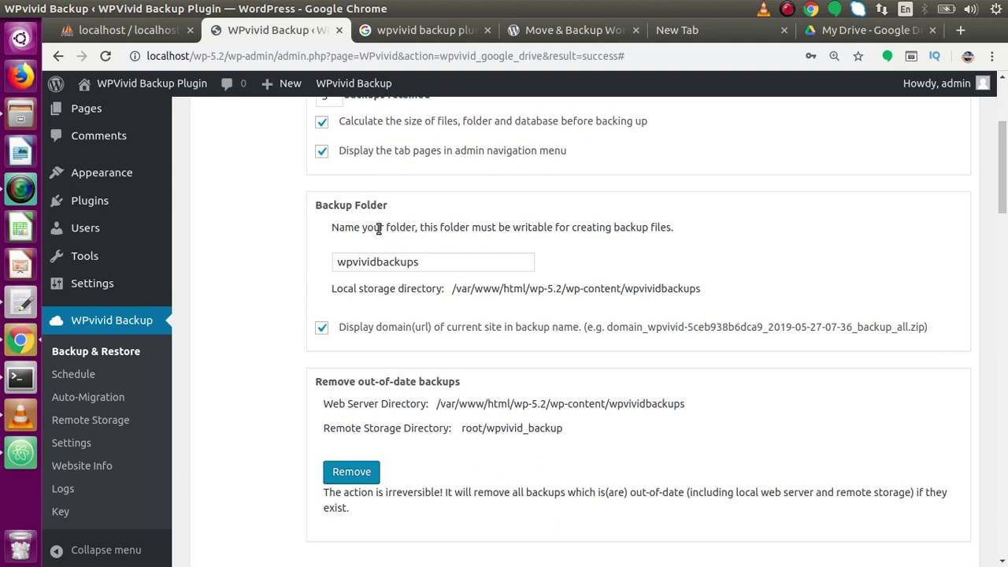
pyautogui.click(432, 254)
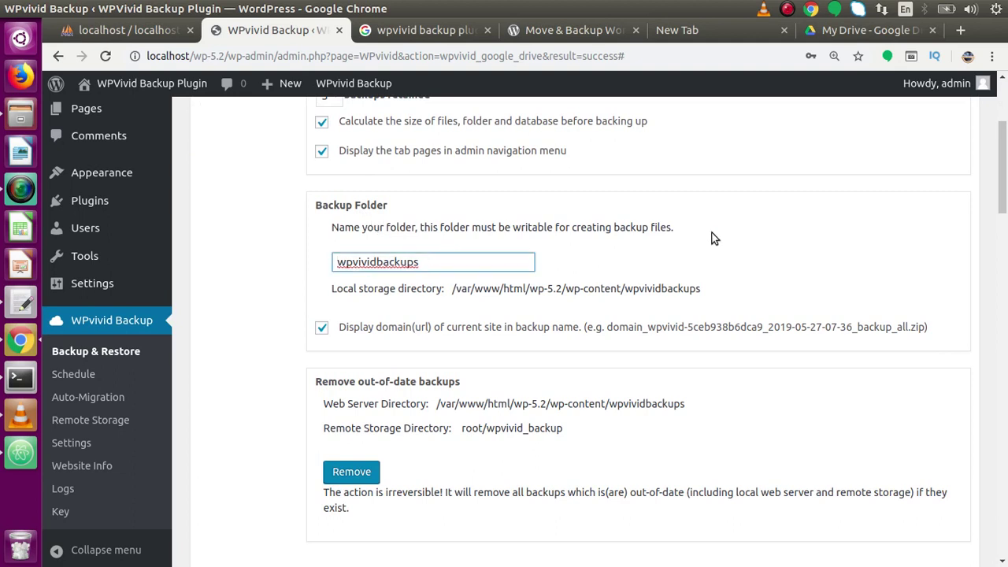
pyautogui.moveTo(999, 163)
pyautogui.mouseDown()
pyautogui.moveTo(984, 480)
pyautogui.moveTo(1001, 123)
pyautogui.moveTo(1004, 170)
pyautogui.mouseUp()
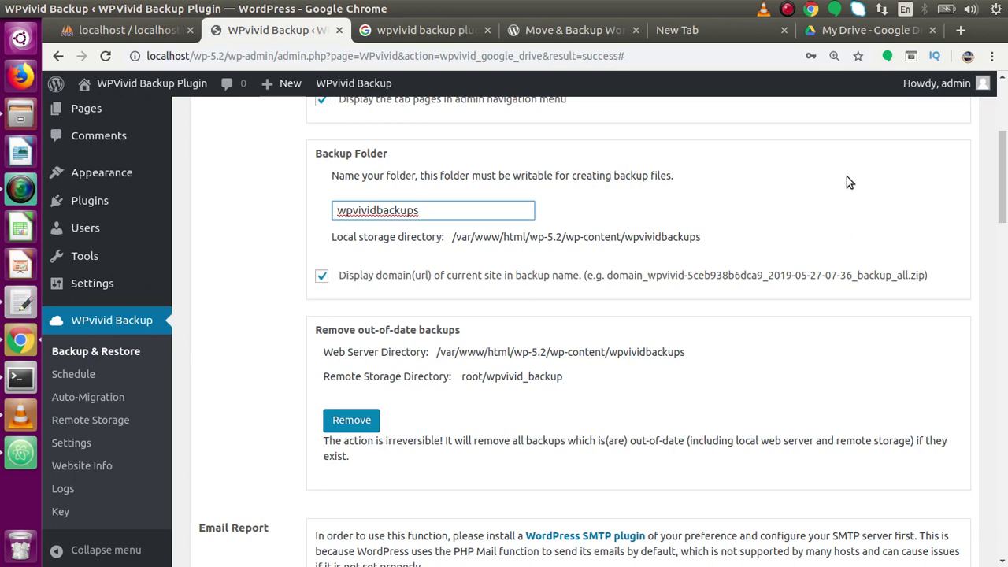
pyautogui.scroll(-3, 848, 184)
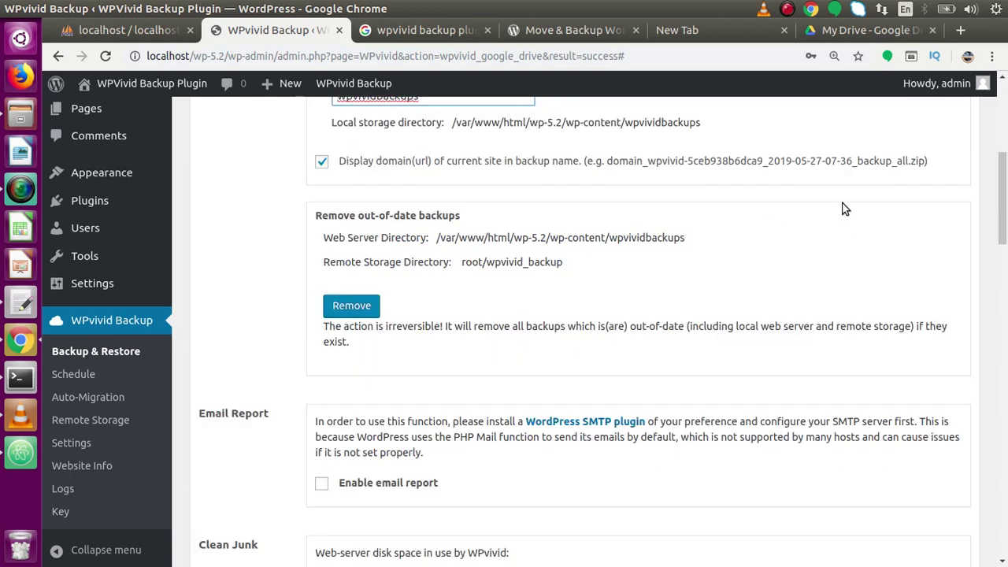
# Examine the Clean Junk and Advanced settings, including file splitting, file exclusion size, PHP script execution timeout and PHP memory limits.
pyautogui.moveTo(1005, 163); pyautogui.dragTo(1000, 227)
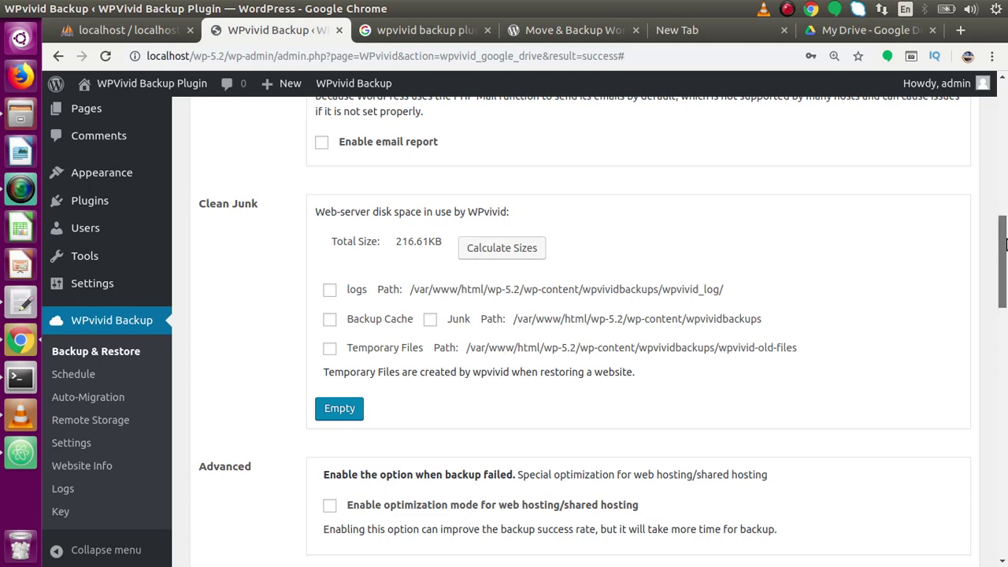
pyautogui.moveTo(1006, 245); pyautogui.dragTo(1005, 336)
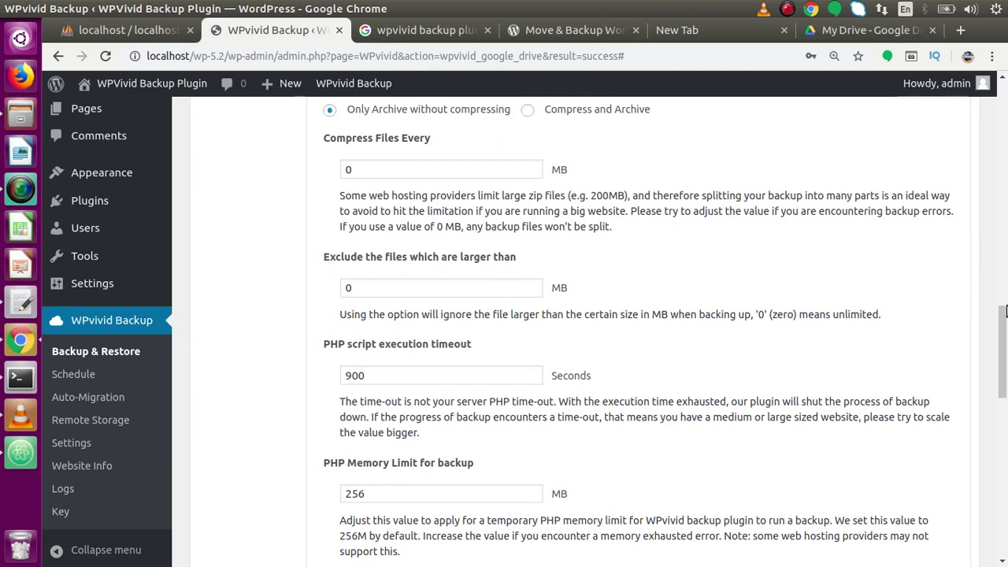
pyautogui.moveTo(1005, 323)
pyautogui.mouseDown()
pyautogui.moveTo(1006, 372)
pyautogui.moveTo(1006, 325)
pyautogui.mouseUp()
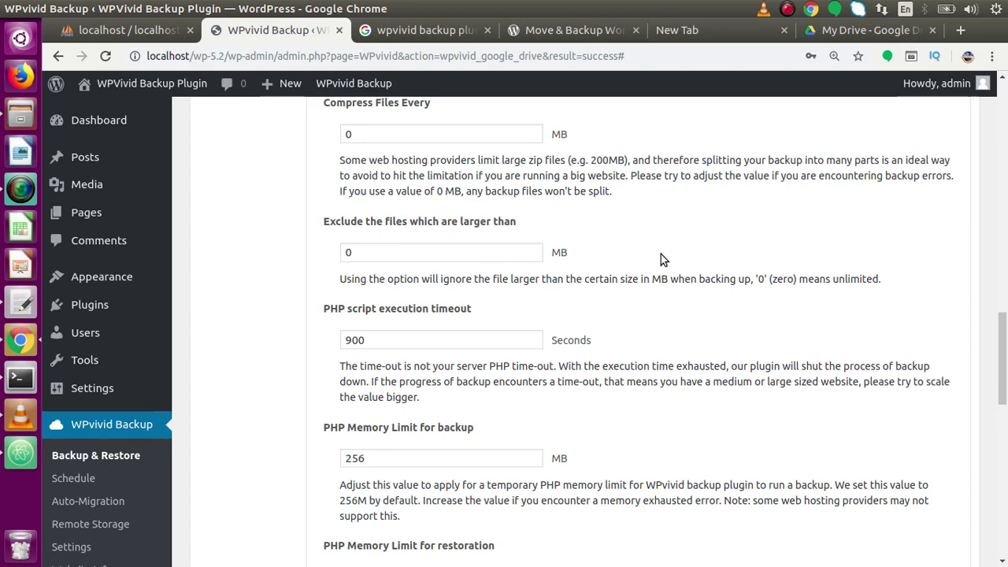
pyautogui.moveTo(1005, 329); pyautogui.dragTo(1005, 360)
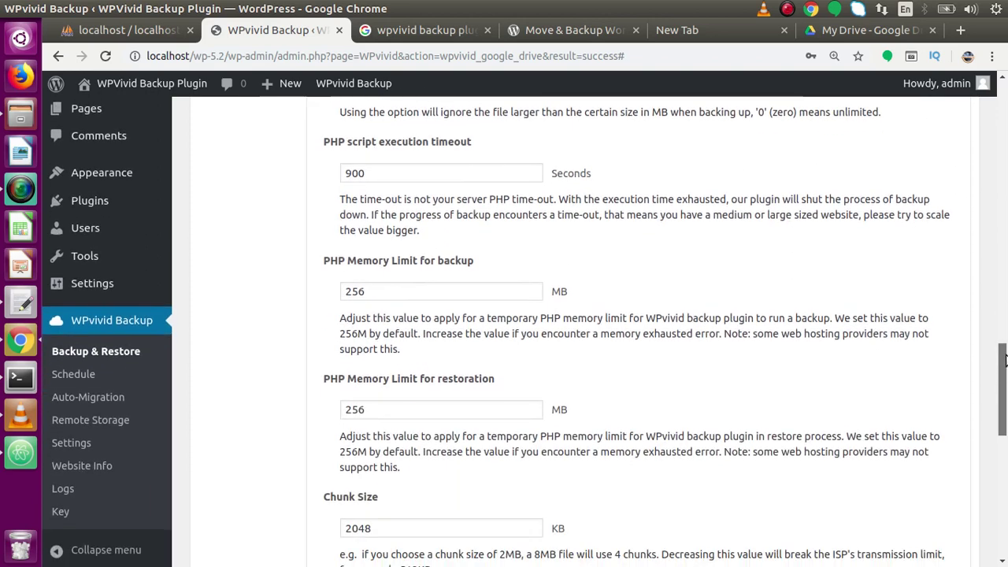
pyautogui.click(465, 174)
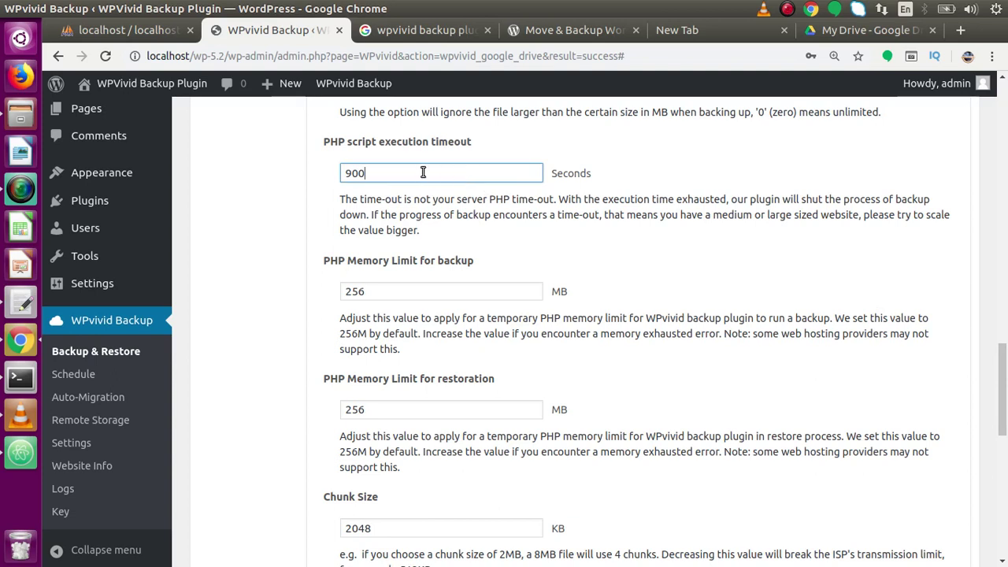
pyautogui.click(404, 289)
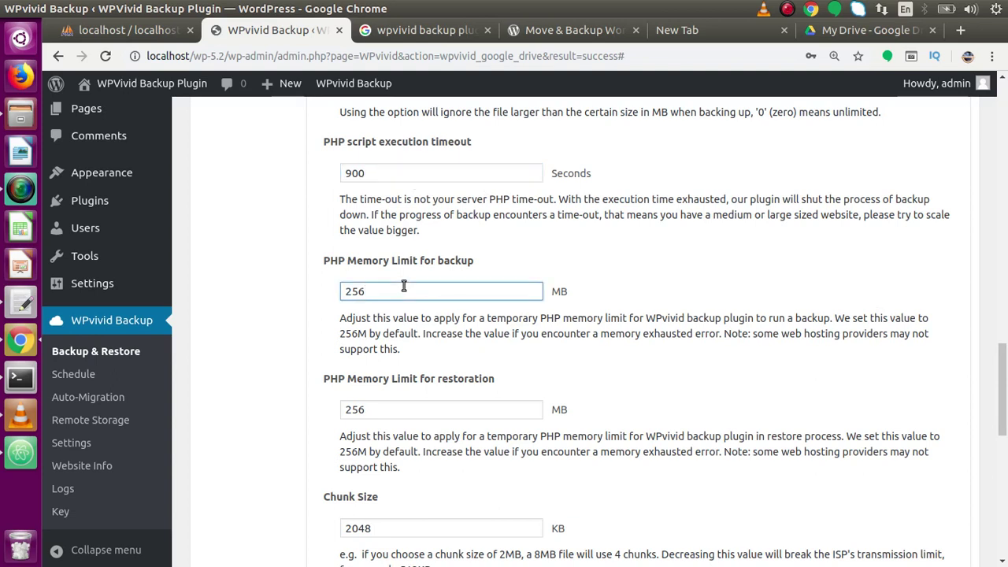
pyautogui.click(409, 180)
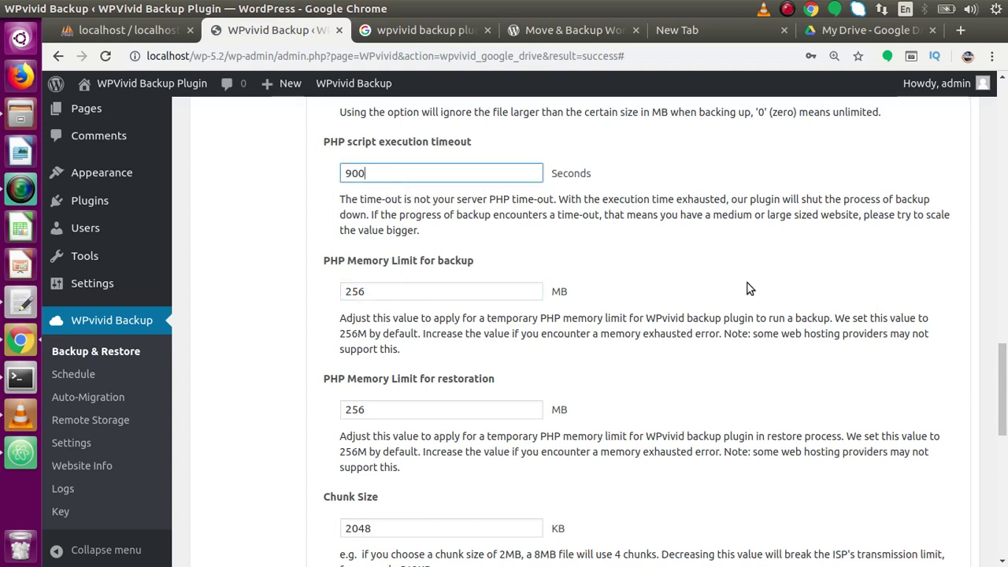
pyautogui.moveTo(1003, 372); pyautogui.dragTo(1005, 313)
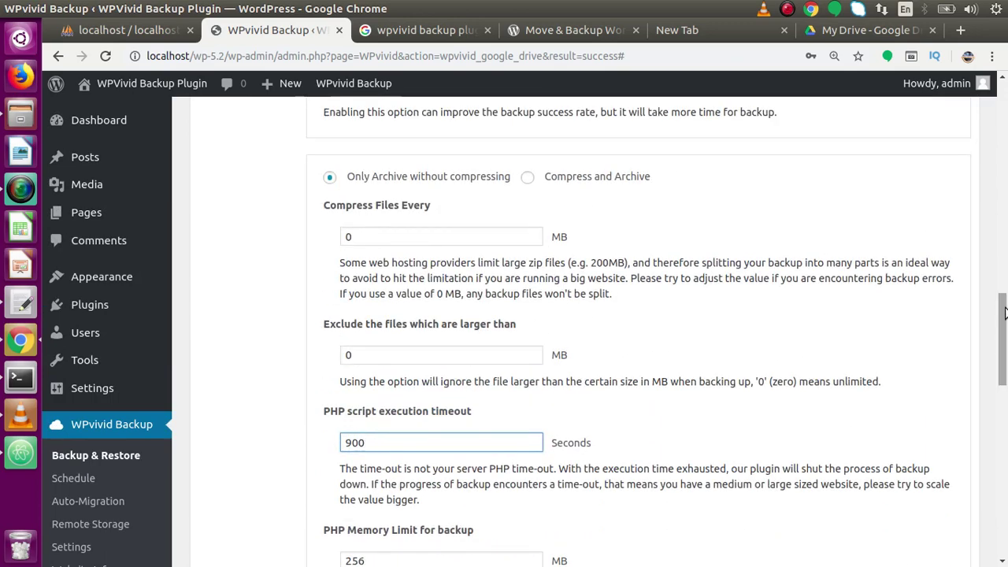
pyautogui.moveTo(1005, 322); pyautogui.dragTo(993, 110)
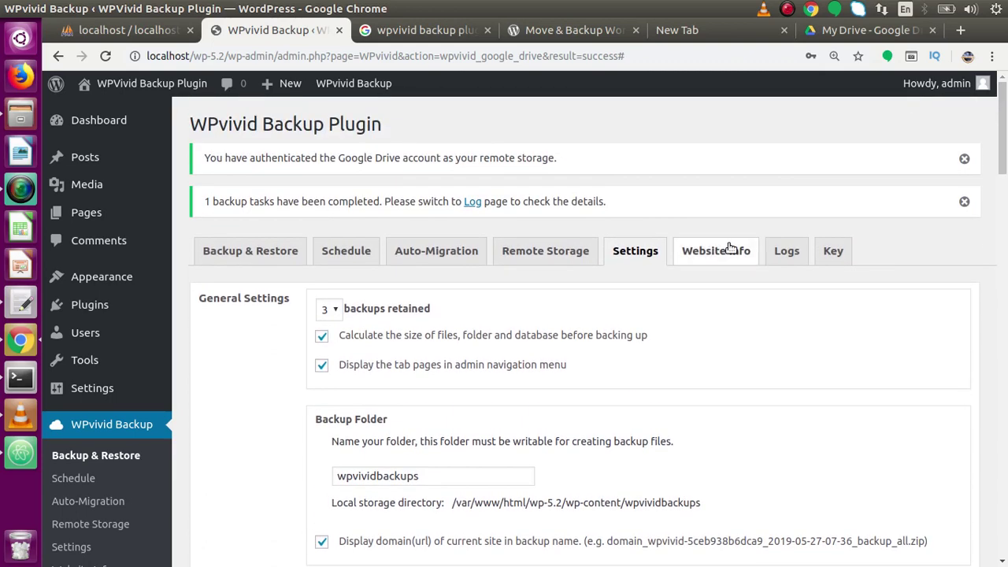
# Open the Website Info page and read the Method 1 instructions for sending debug information.
pyautogui.click(730, 250)
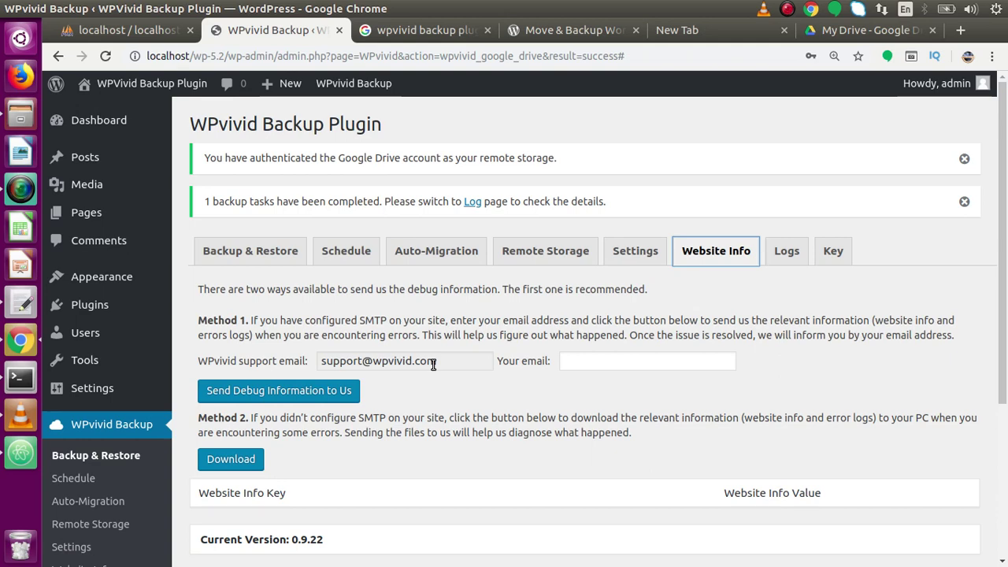
pyautogui.scroll(-1, 475, 272)
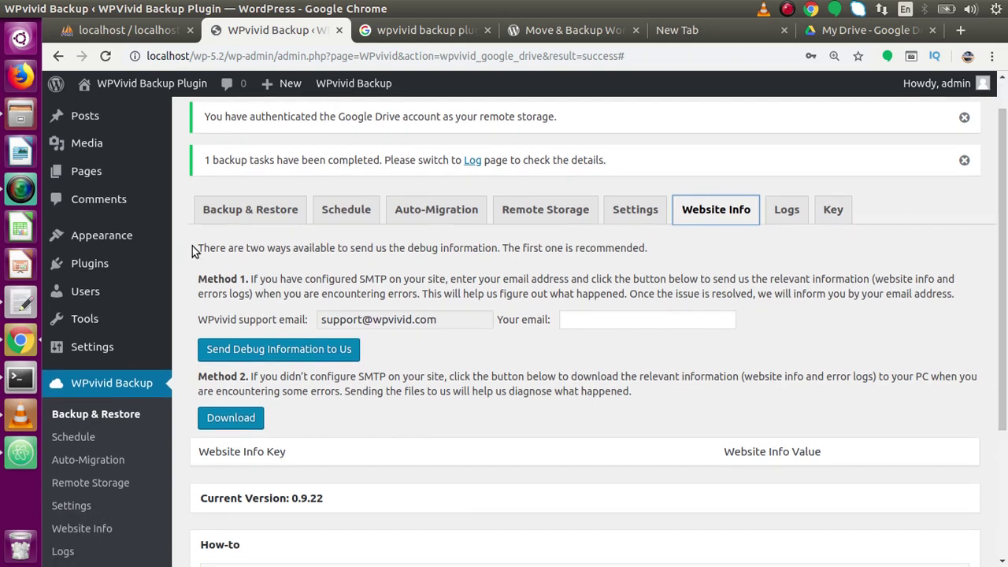
pyautogui.moveTo(191, 250); pyautogui.dragTo(960, 296)
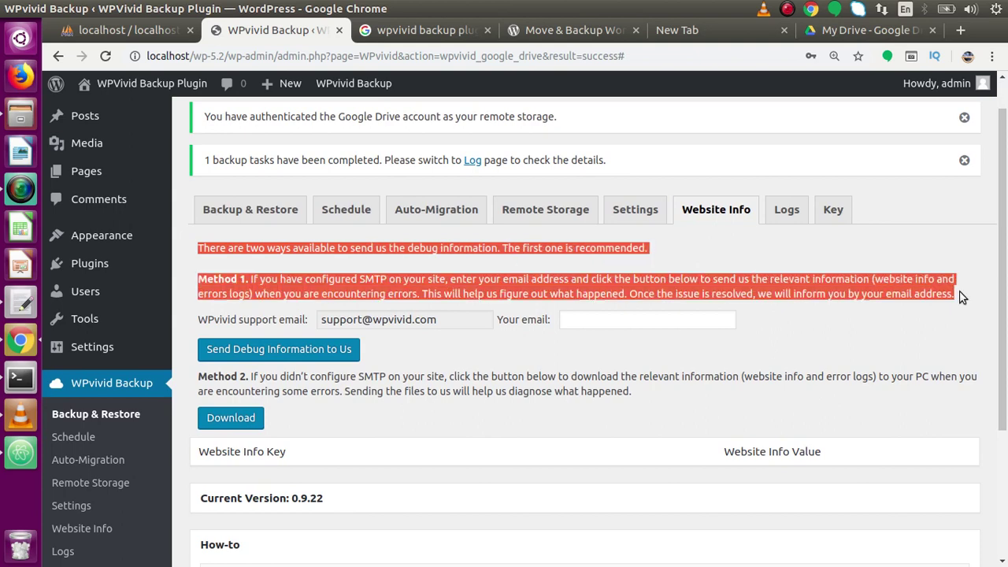
pyautogui.click(966, 301)
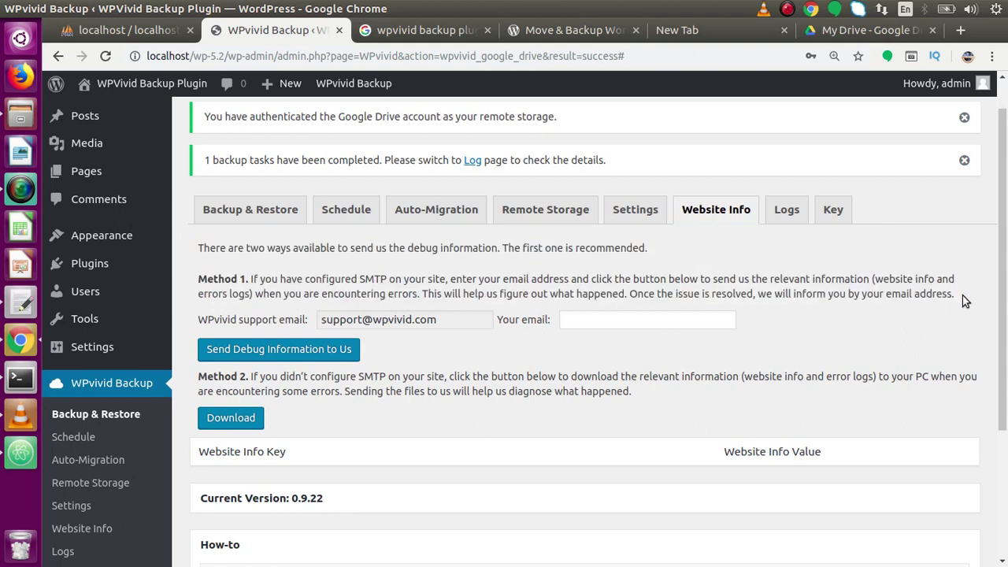
# Open the Logs page and examine the file names of the two backup logs.
pyautogui.click(789, 215)
pyautogui.scroll(-3, 641, 259)
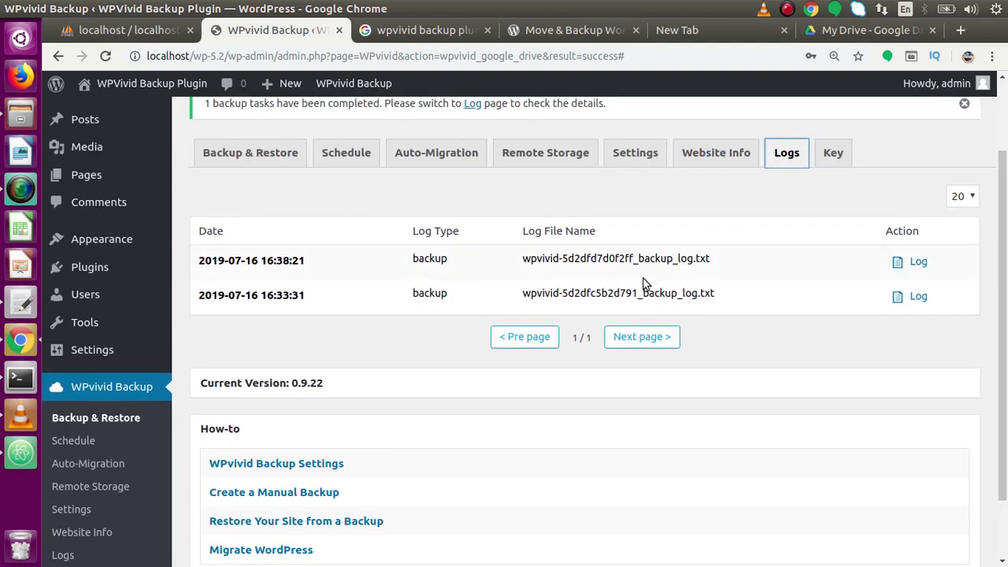
pyautogui.moveTo(733, 304); pyautogui.dragTo(521, 293)
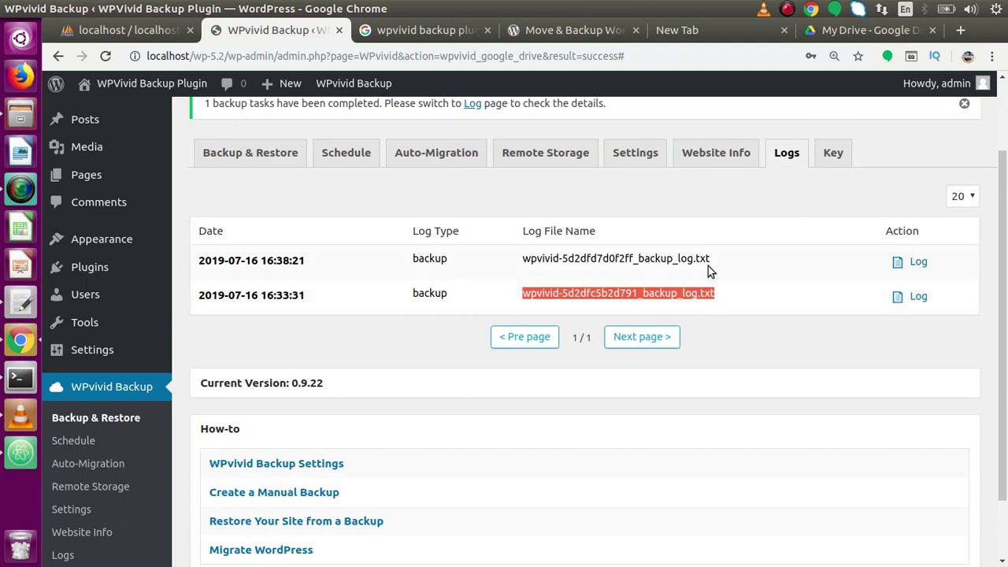
pyautogui.moveTo(708, 267); pyautogui.dragTo(524, 261)
pyautogui.click(524, 260)
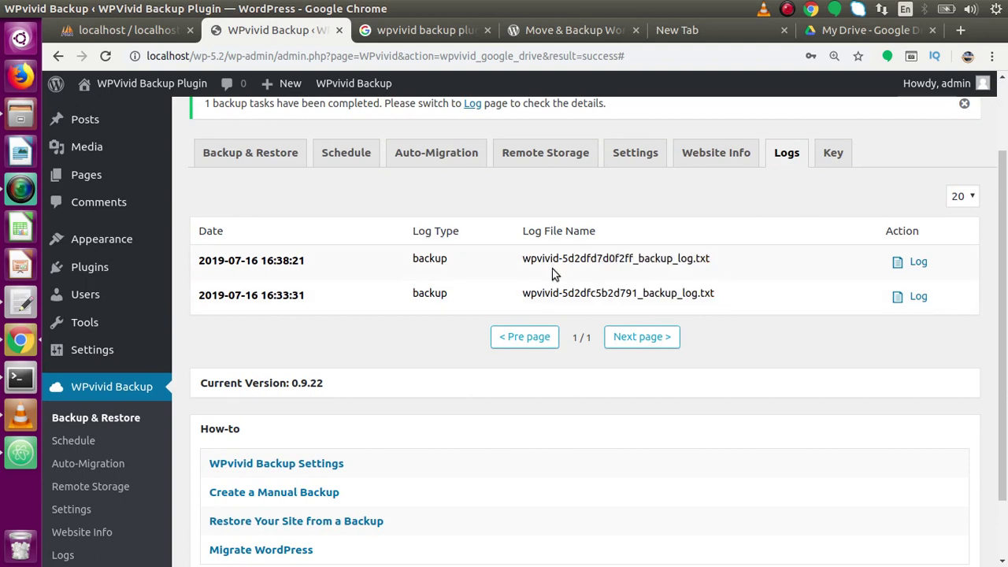
pyautogui.moveTo(1003, 205); pyautogui.dragTo(1002, 123)
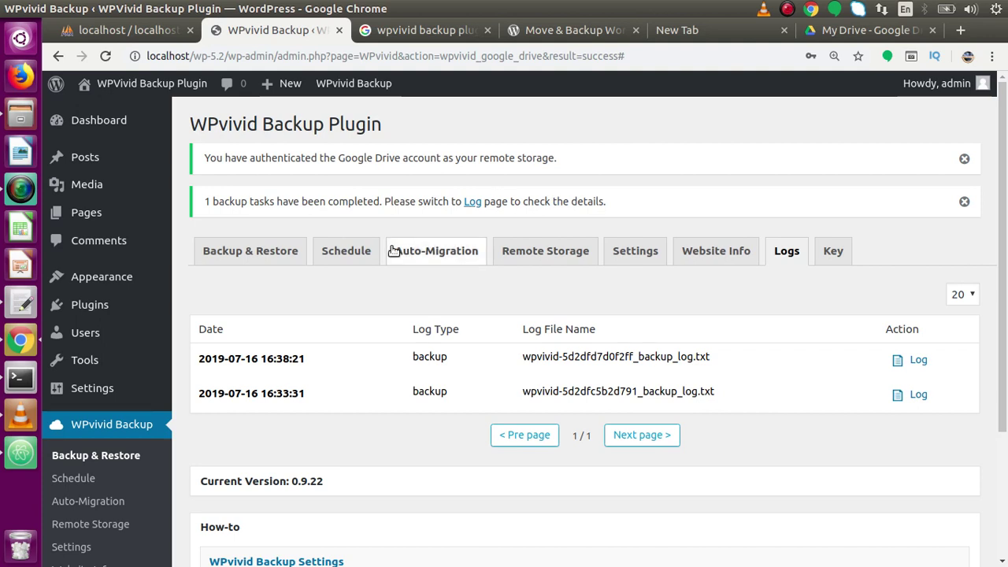
# Revisit the manual backup options and review the schedule's frequency, content and storage options.
pyautogui.click(292, 250)
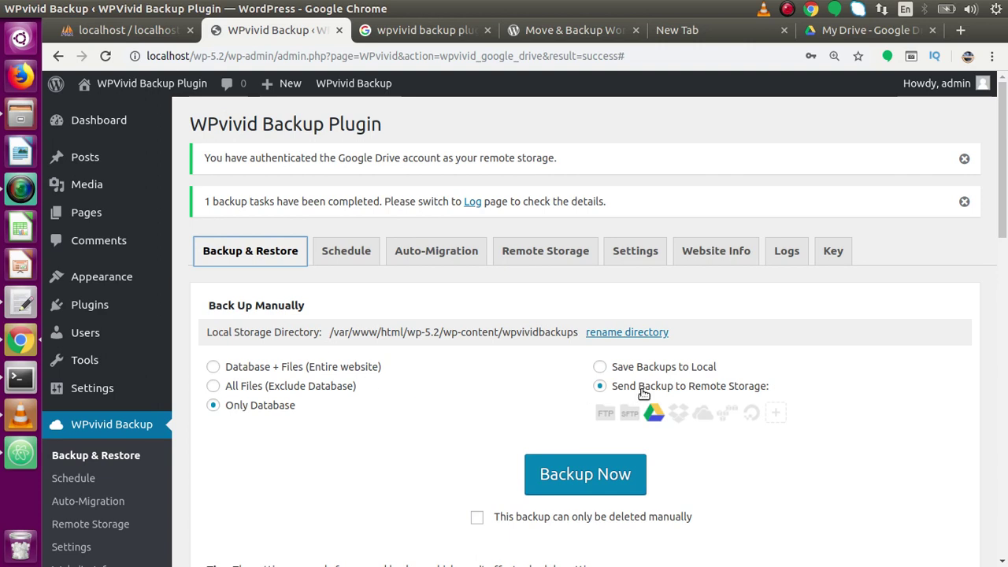
pyautogui.click(338, 251)
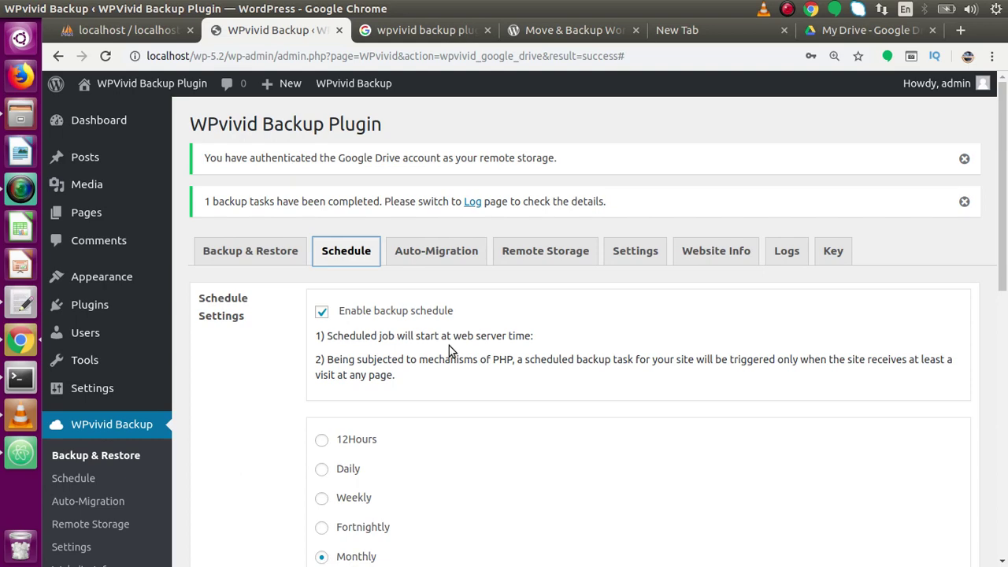
pyautogui.moveTo(1002, 215); pyautogui.dragTo(990, 357)
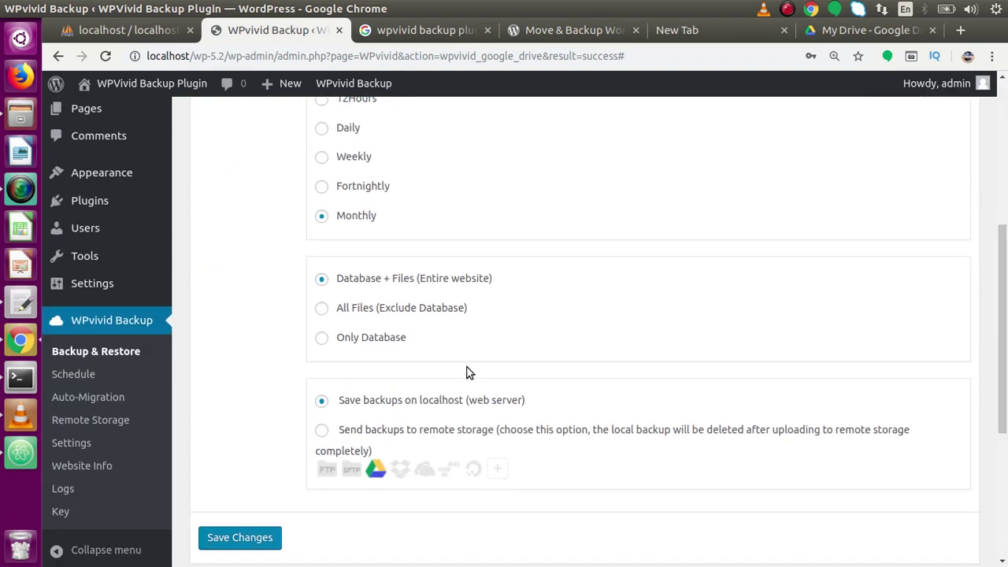
pyautogui.moveTo(1004, 347); pyautogui.dragTo(1005, 262)
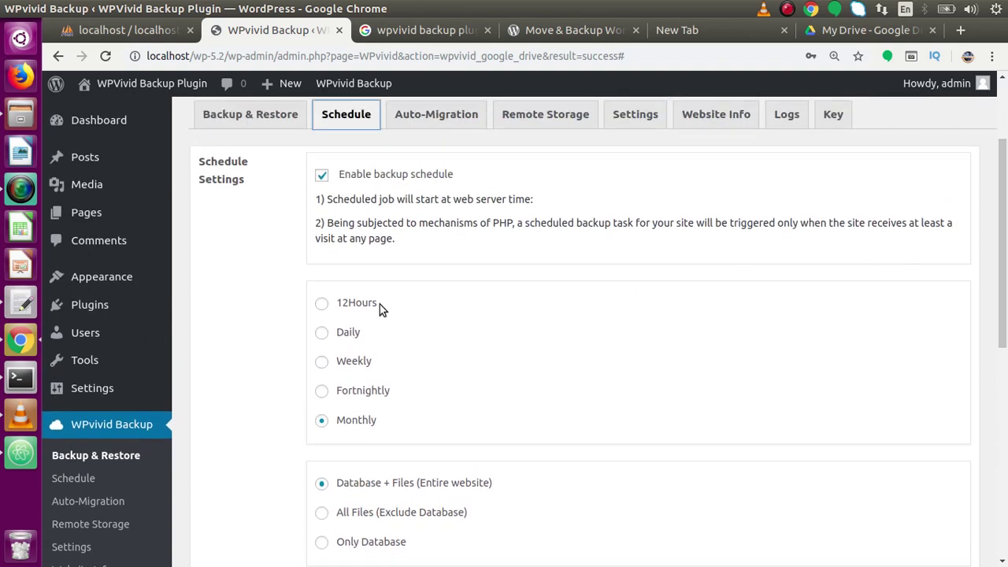
pyautogui.moveTo(1006, 203); pyautogui.dragTo(1003, 173)
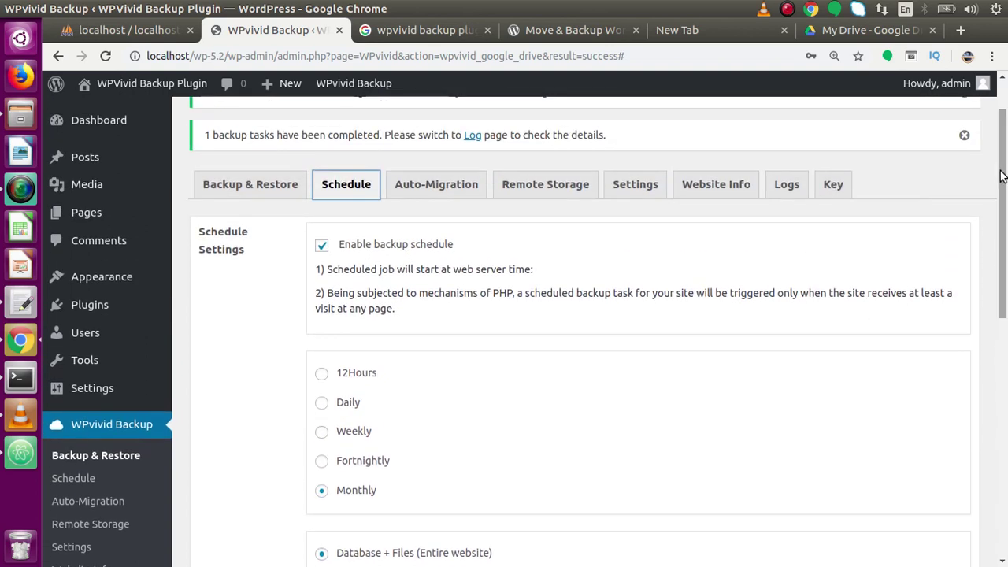
# Revisit the Auto-Migration page and select the generated site key on the Key page.
pyautogui.click(440, 192)
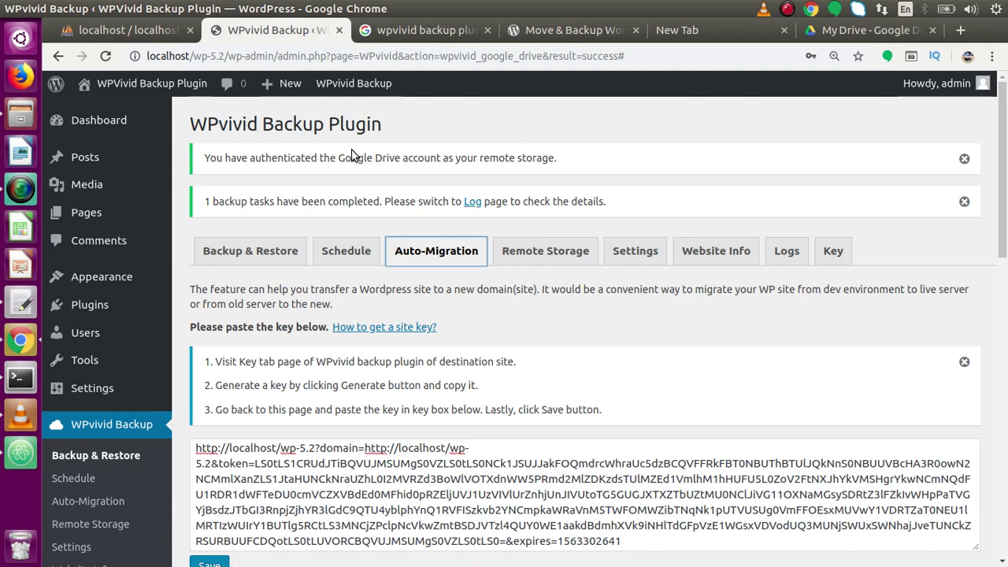
pyautogui.click(831, 249)
pyautogui.click(635, 467)
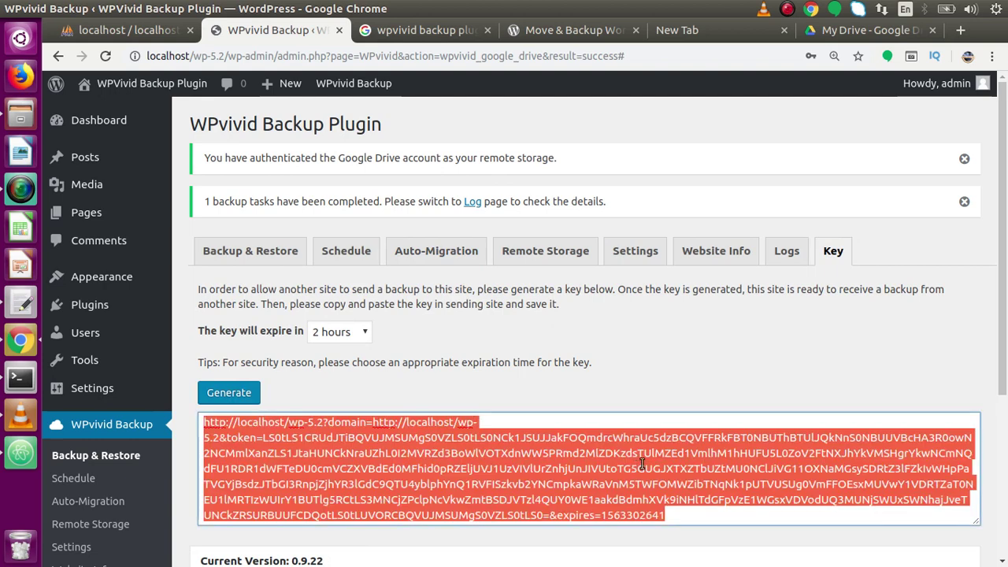
# Return to the Auto-Migration page and highlight the pasted site key and the wp-5.2 part of its site address.
pyautogui.click(418, 253)
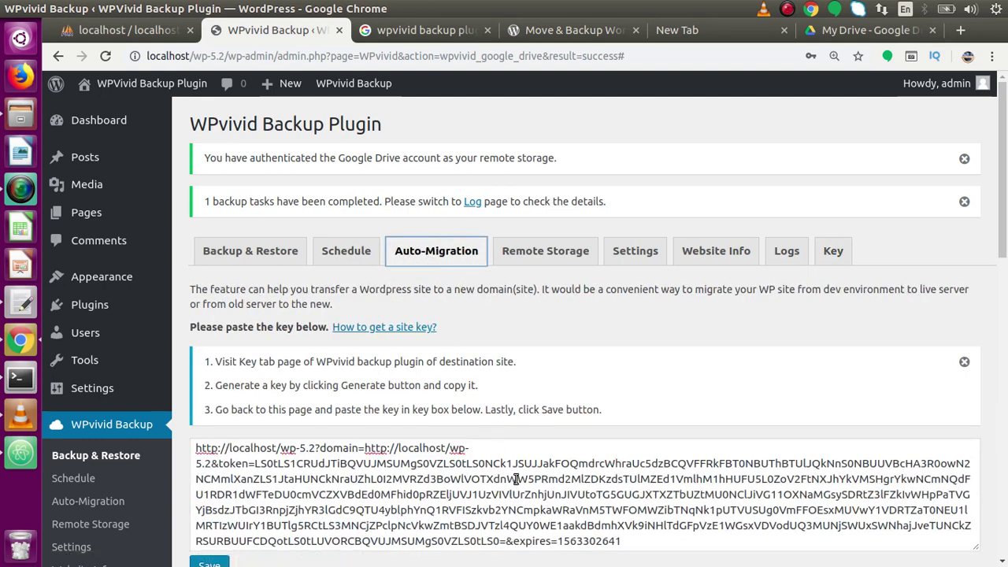
pyautogui.moveTo(634, 541); pyautogui.dragTo(192, 451)
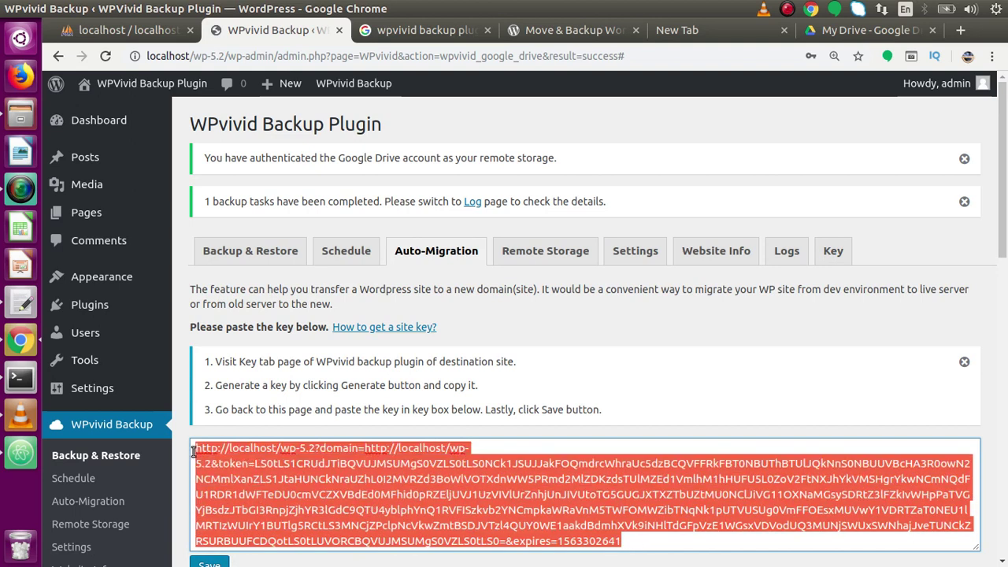
pyautogui.click(312, 450)
pyautogui.moveTo(314, 451); pyautogui.dragTo(290, 451)
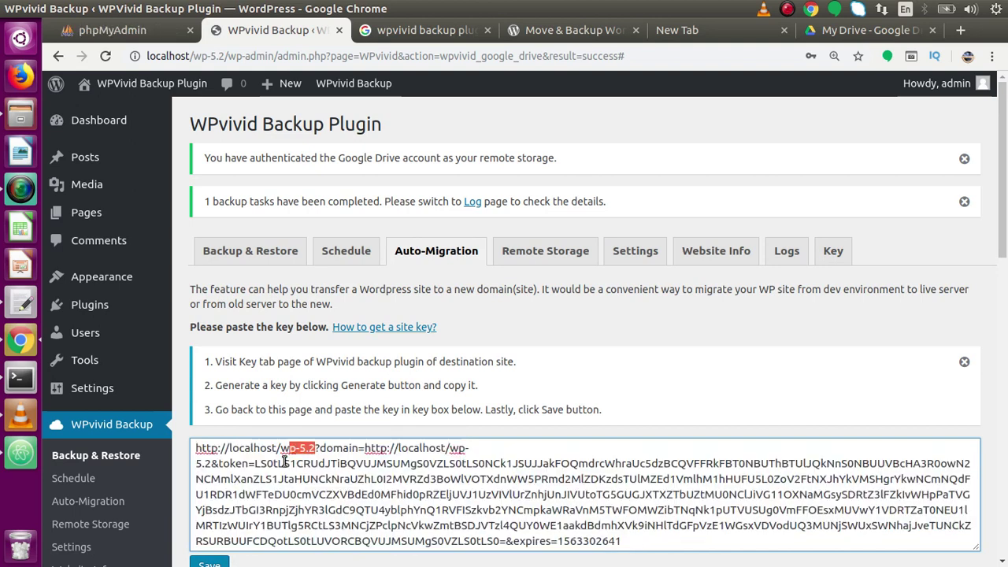
# Revisit the Remote Storage page and review the provider options and the list of saved storages.
pyautogui.click(526, 252)
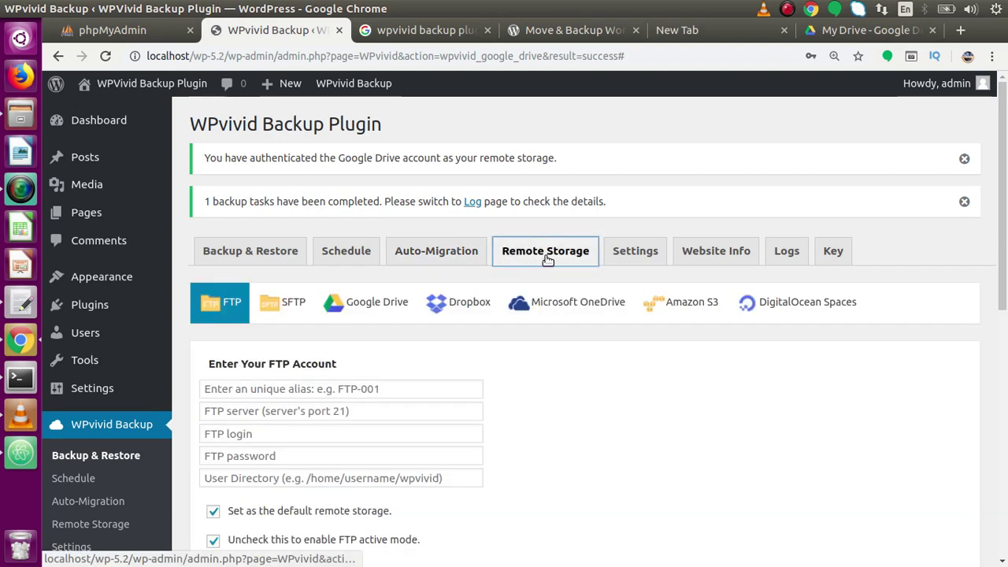
pyautogui.moveTo(1003, 223); pyautogui.dragTo(1003, 408)
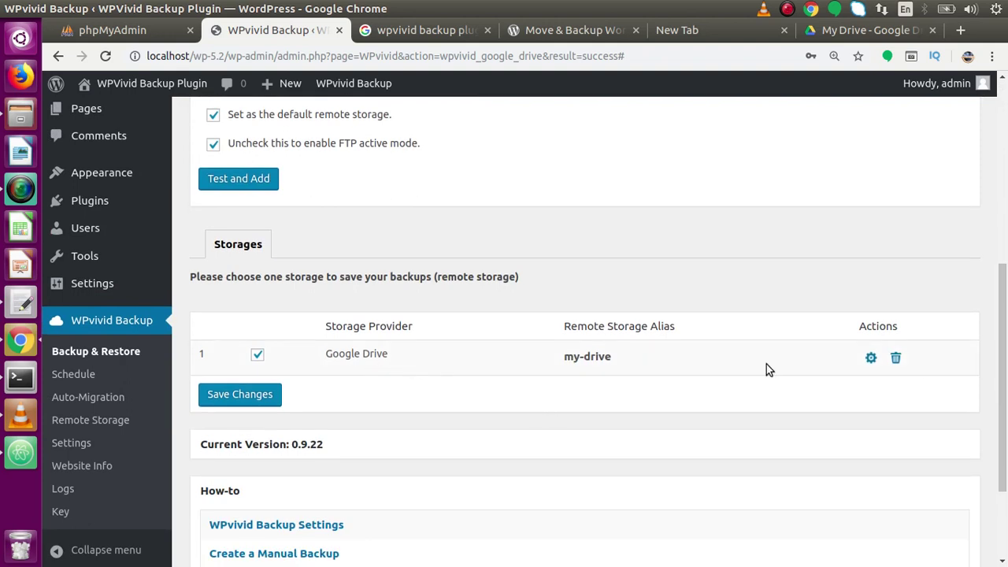
pyautogui.moveTo(1004, 348); pyautogui.dragTo(1005, 119)
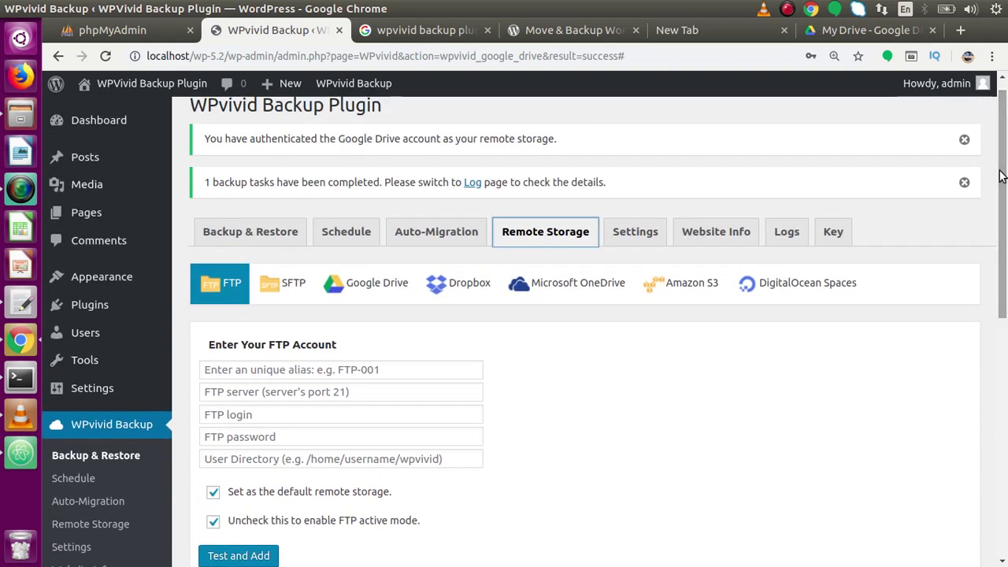
# Revisit the plugin's Settings, Website Info, Logs and Key pages in turn.
pyautogui.click(635, 244)
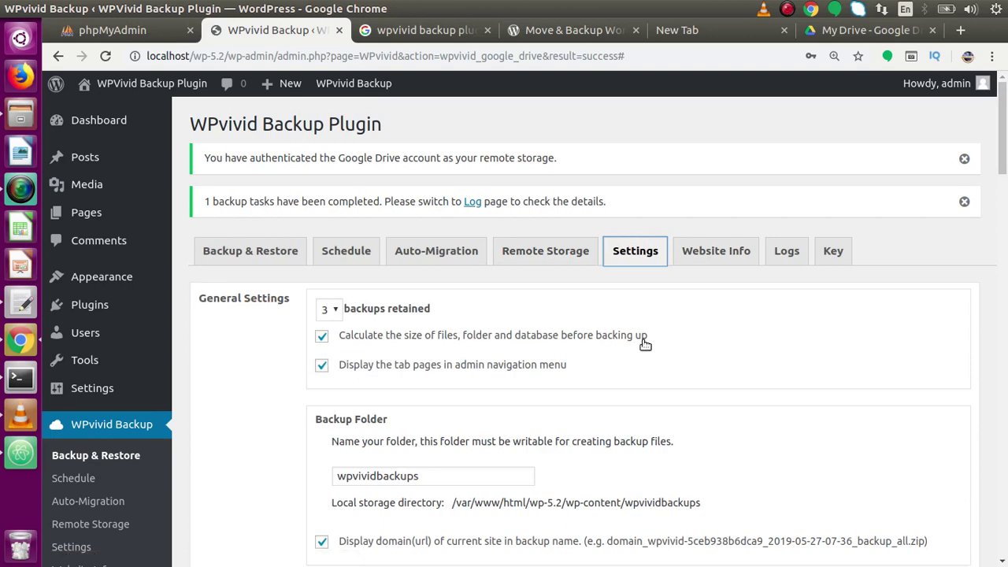
pyautogui.click(722, 254)
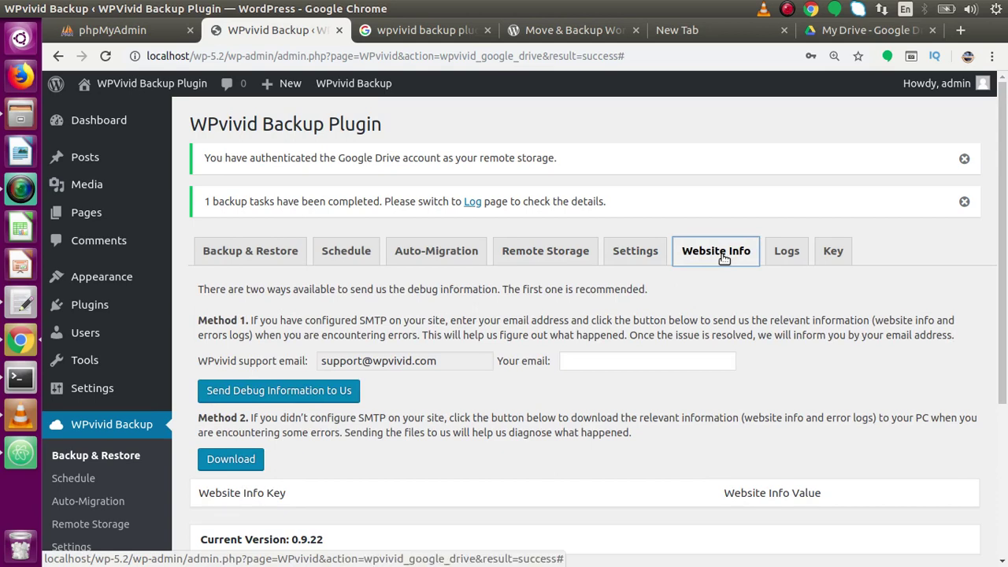
pyautogui.click(790, 255)
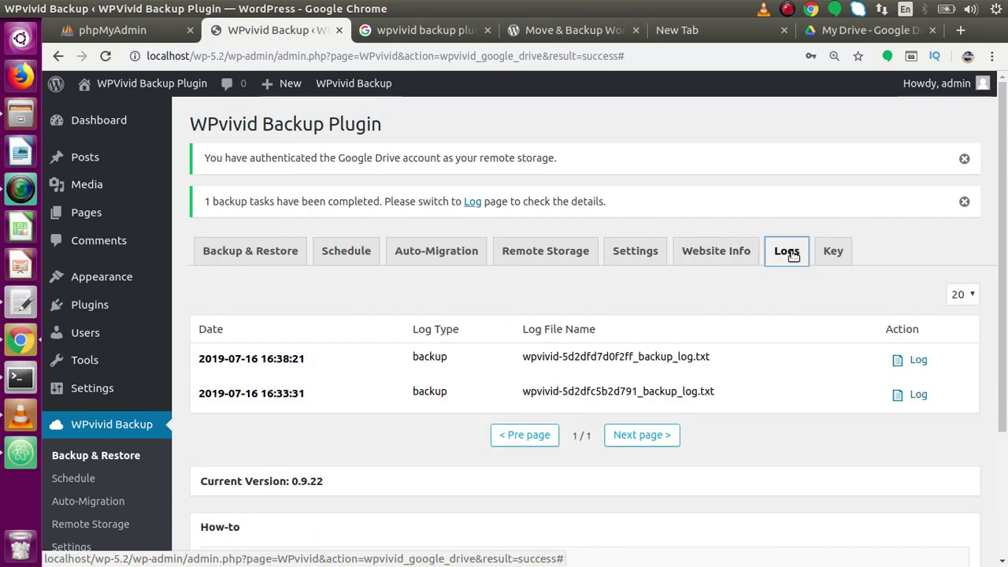
pyautogui.click(832, 252)
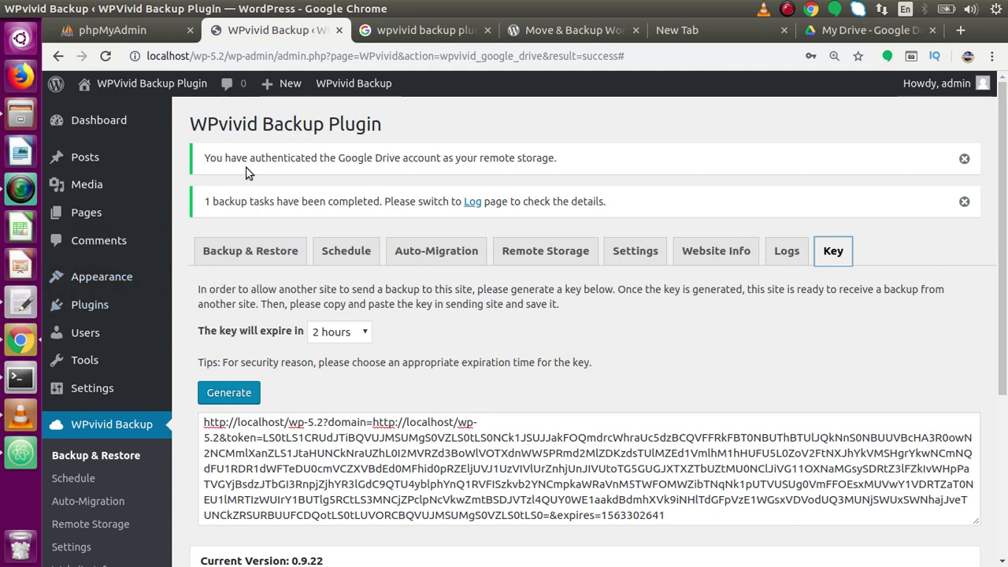
# Switch to gedit and view the intro notes on the WPvivid Backup Plugin.
pyautogui.click(21, 302)
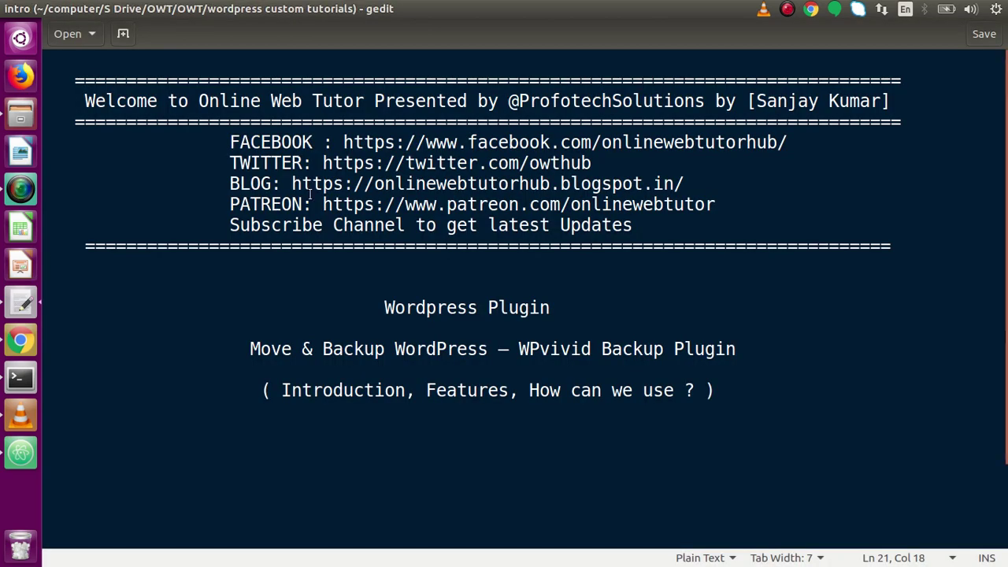
pyautogui.click(421, 462)
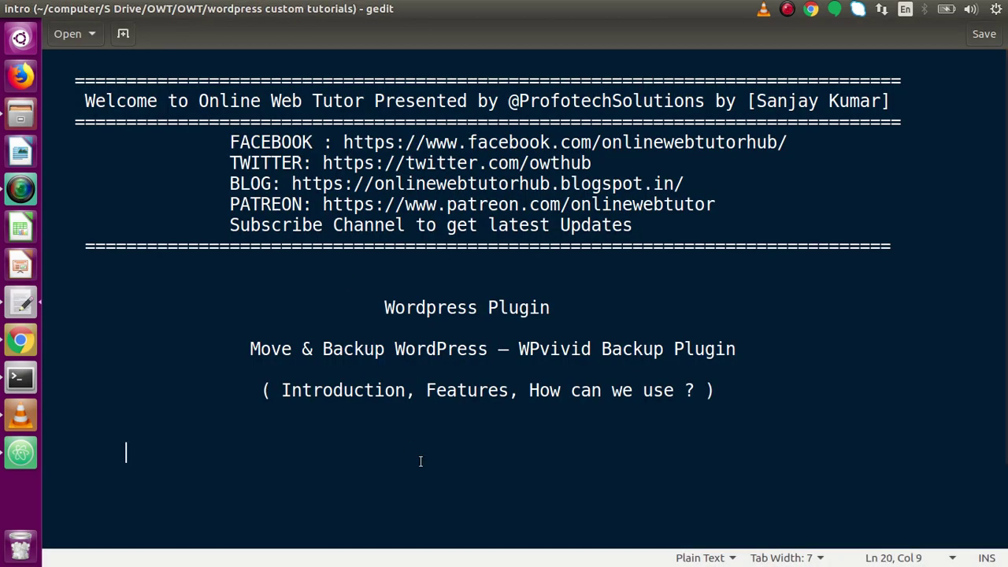
# Switch to Chrome to review the description on the plugin's WordPress.org page, and return to the intro notes in gedit.
pyautogui.click(22, 341)
pyautogui.click(547, 30)
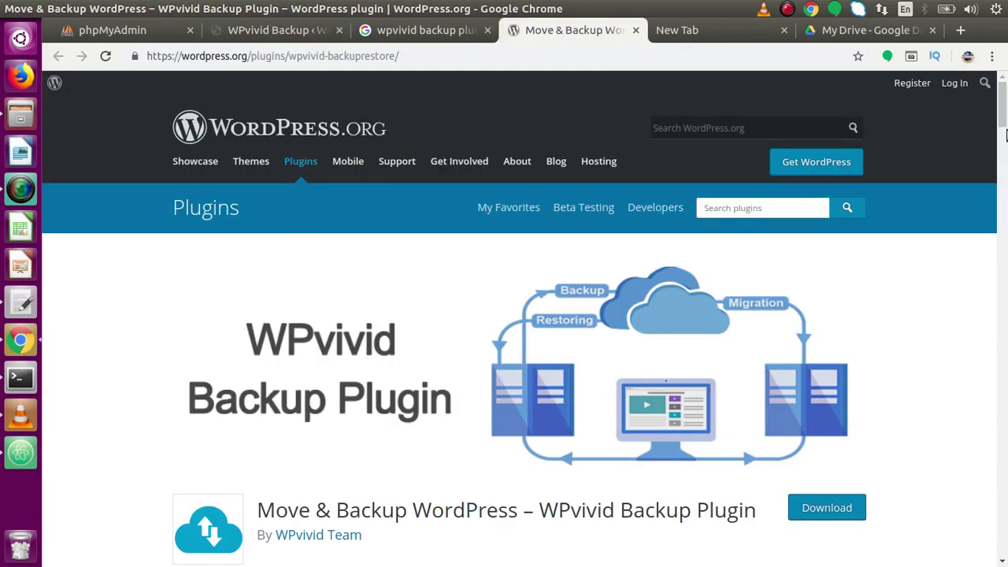
pyautogui.moveTo(1003, 99); pyautogui.dragTo(1003, 141)
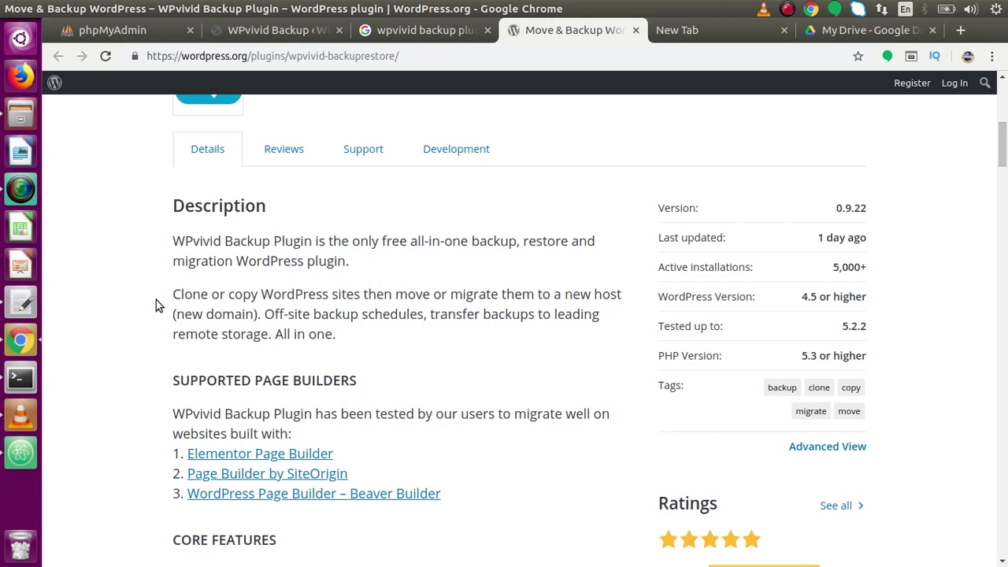
pyautogui.click(21, 307)
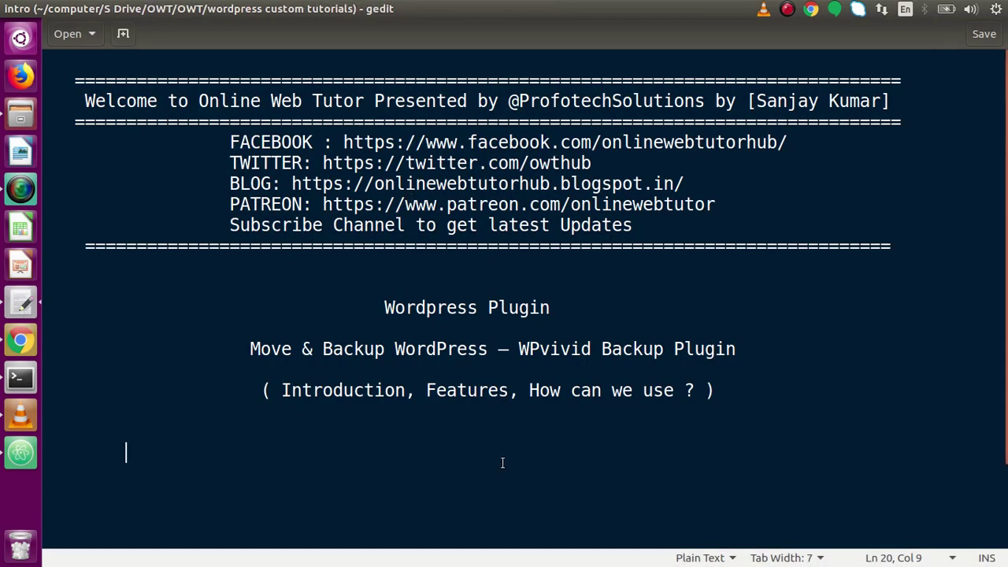